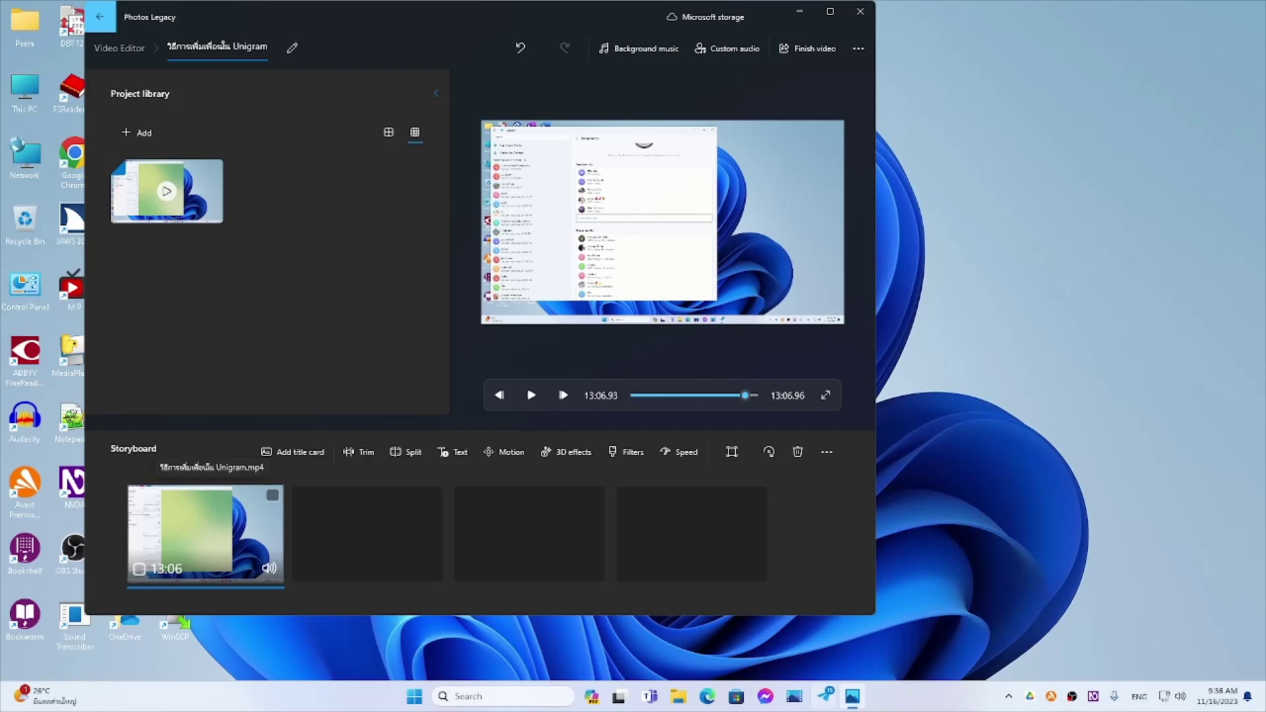
Select the 13:06 Unigram recording clip in the storyboard
{"action": "key", "text": "shift+Tab"}
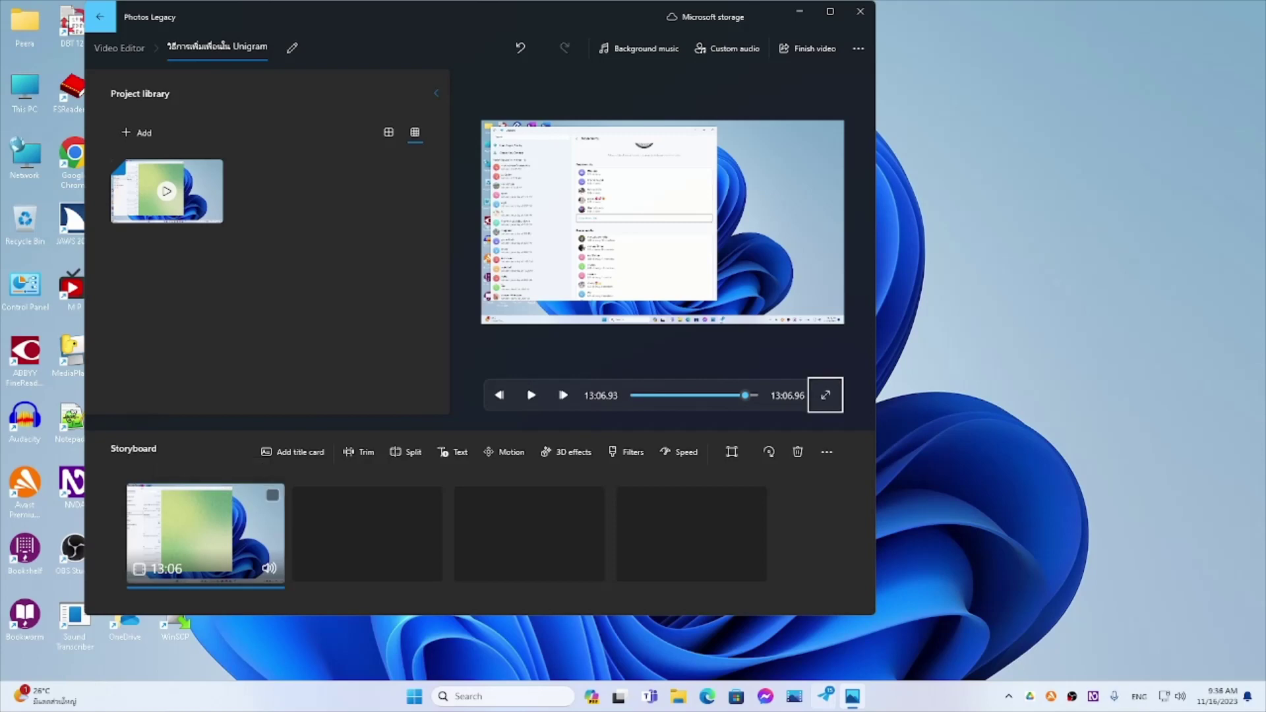
{"action": "key", "text": "Tab"}
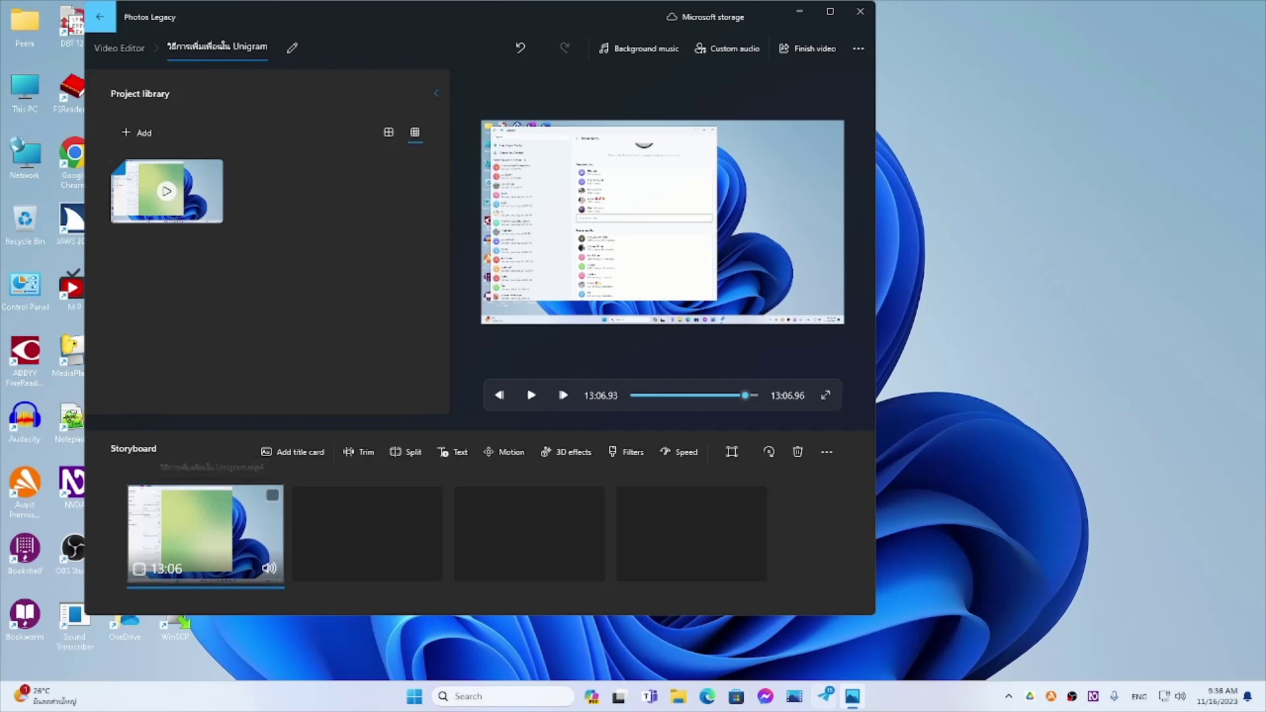
{"action": "key", "text": "space"}
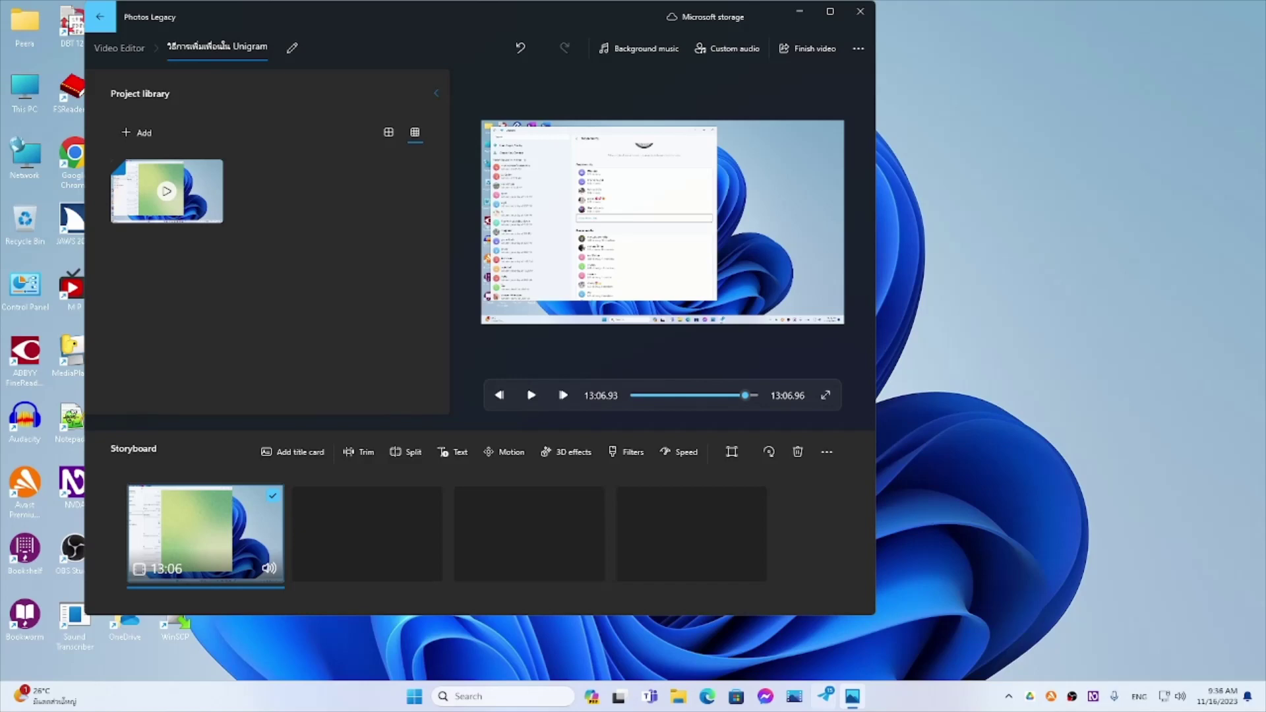
Play the Unigram recording in the preview and pause it about 17 seconds in
{"action": "key", "text": "shift+Tab"}
{"action": "key", "text": "shift+Tab"}
{"action": "key", "text": "shift+Tab"}
{"action": "key", "text": "shift+Tab"}
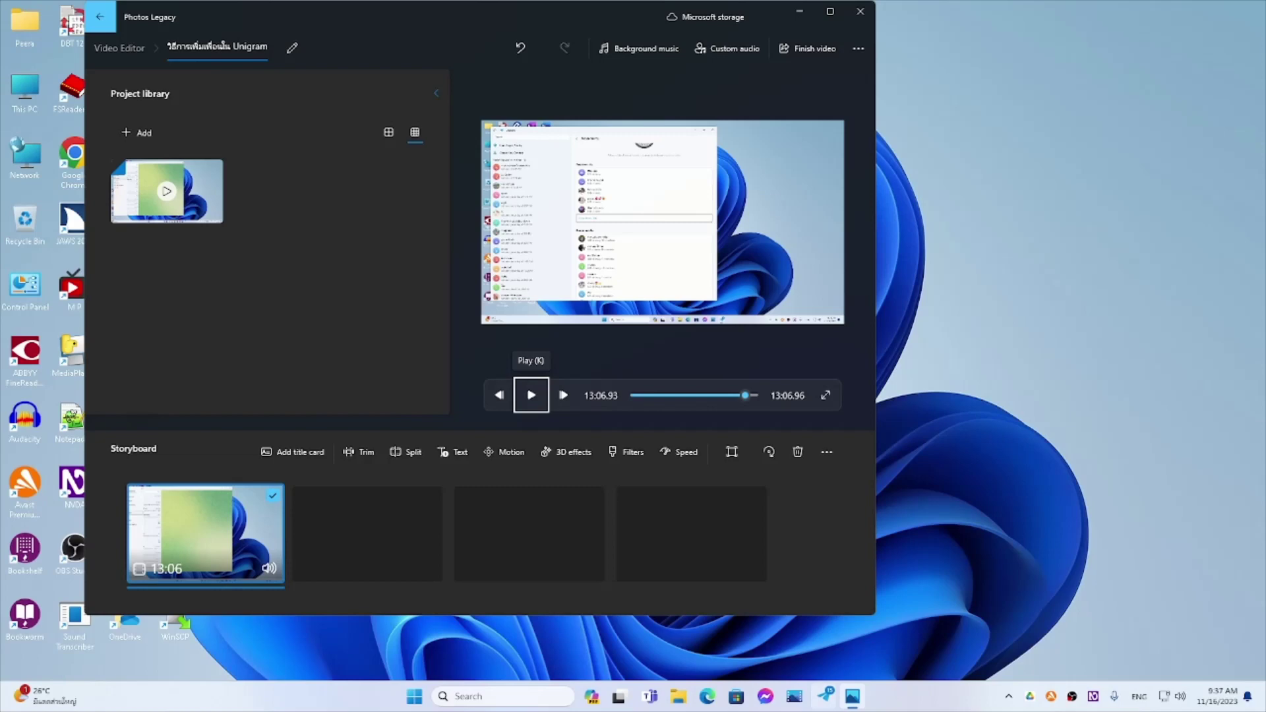
{"action": "left_click", "coordinate": [530, 394]}
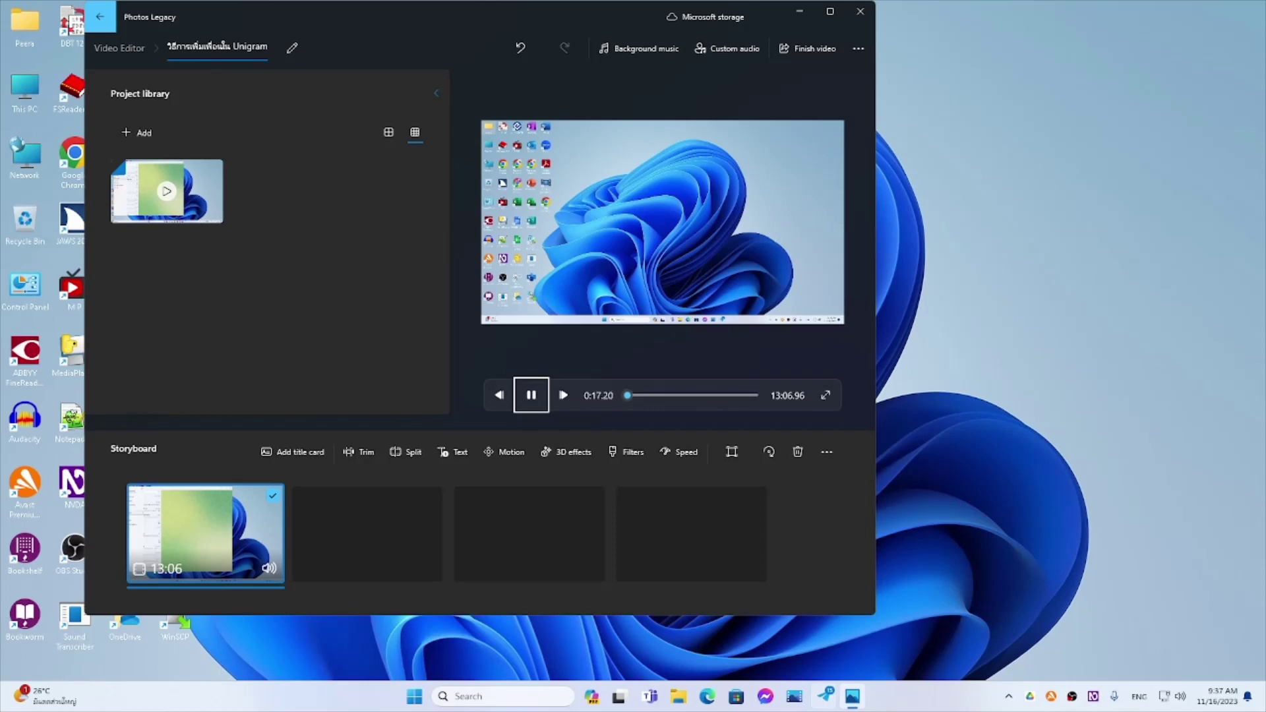
{"action": "key", "text": "space"}
Start adding media to the project library from this PC
{"action": "key", "text": "shift+Tab"}
{"action": "key", "text": "Tab"}
{"action": "key", "text": "shift+Tab"}
{"action": "key", "text": "shift+Tab"}
{"action": "key", "text": "shift+Tab"}
{"action": "key", "text": "shift+Tab"}
{"action": "key", "text": "shift+Tab"}
{"action": "key", "text": "Tab"}
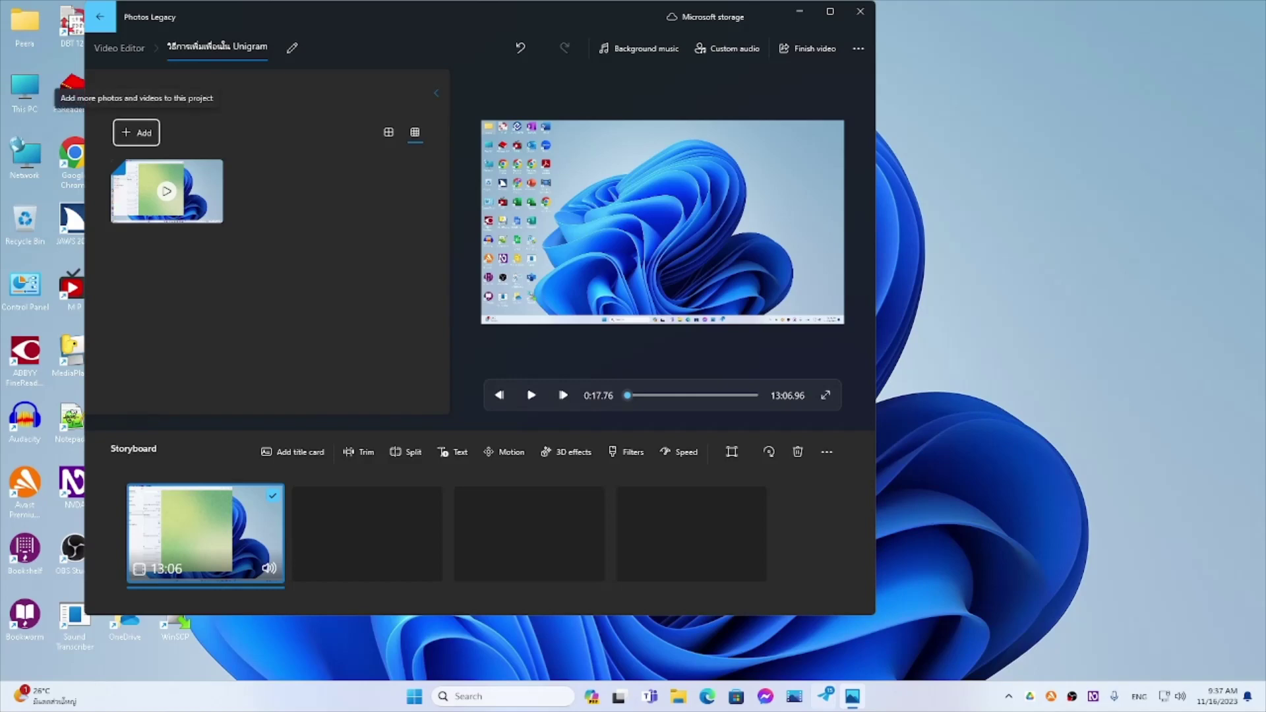
{"action": "key", "text": "Return"}
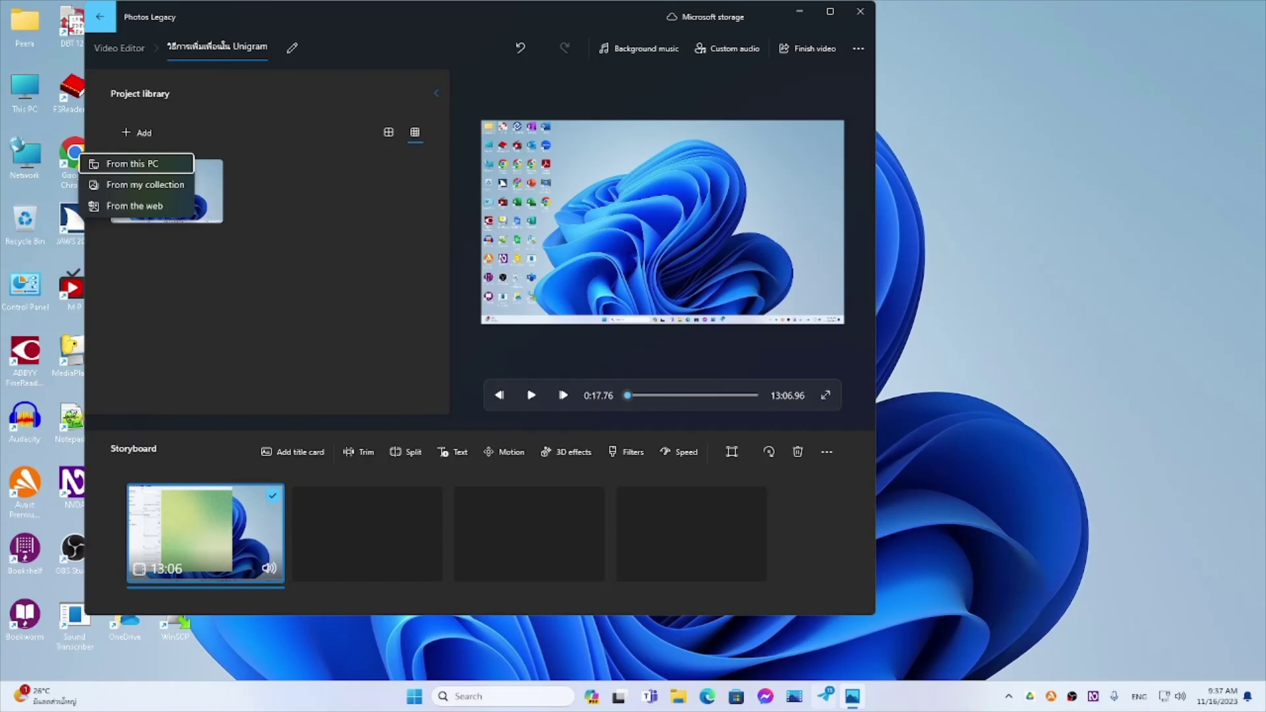
{"action": "key", "text": "Return"}
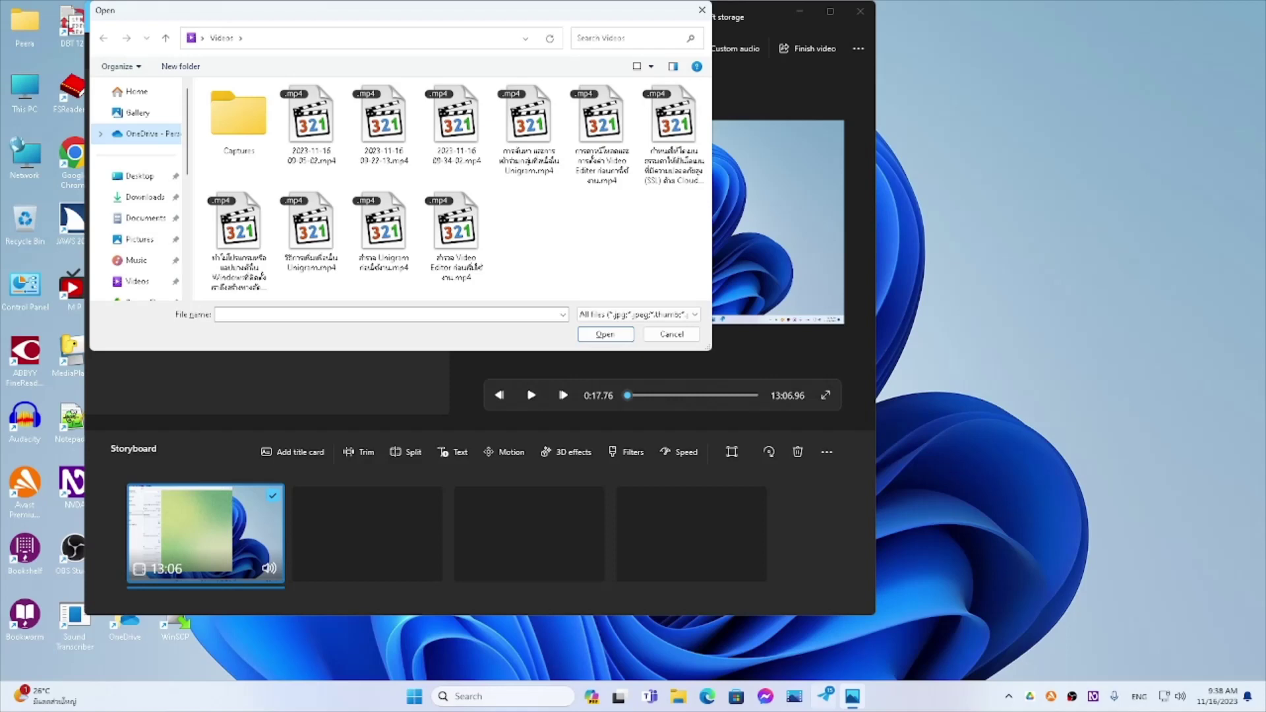
Browse to the Videos folder on Local Disk (D:) in the file picker
{"action": "key", "text": "Down"}
{"action": "key", "text": "Down"}
{"action": "key", "text": "Down"}
{"action": "key", "text": "Down"}
{"action": "key", "text": "Down"}
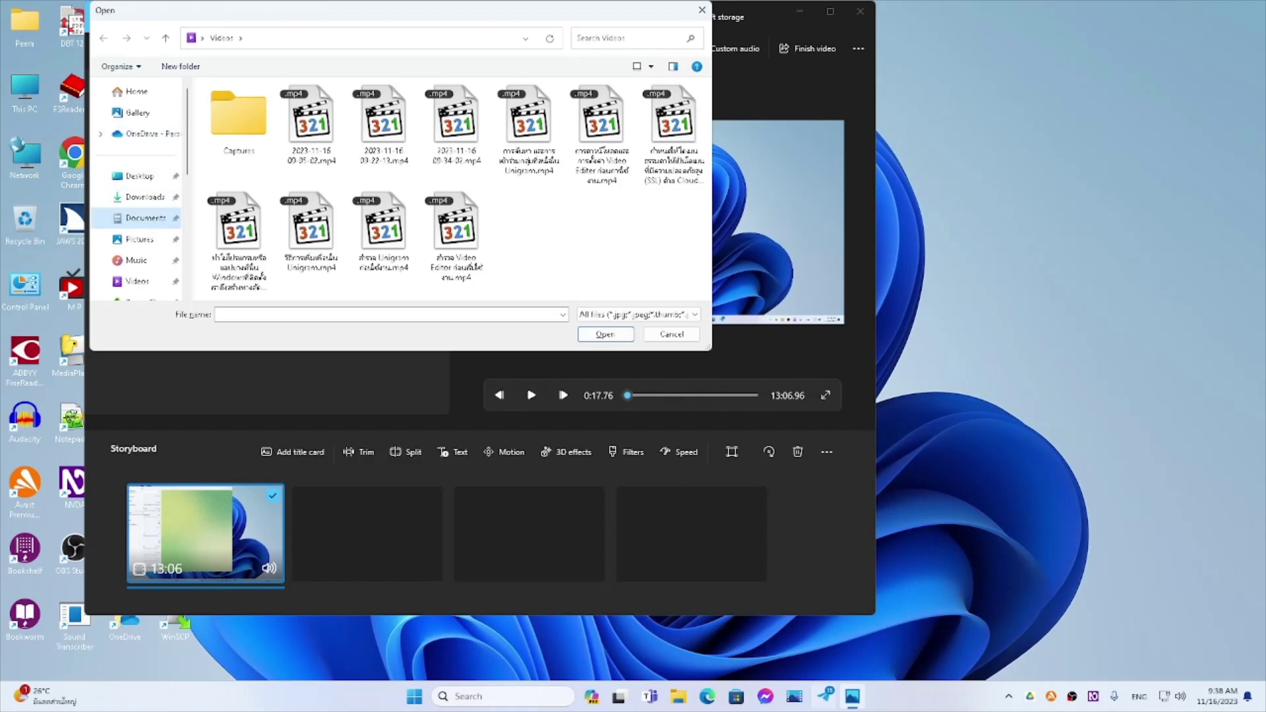
{"action": "key", "text": "Down"}
{"action": "key", "text": "Down"}
{"action": "key", "text": "Down"}
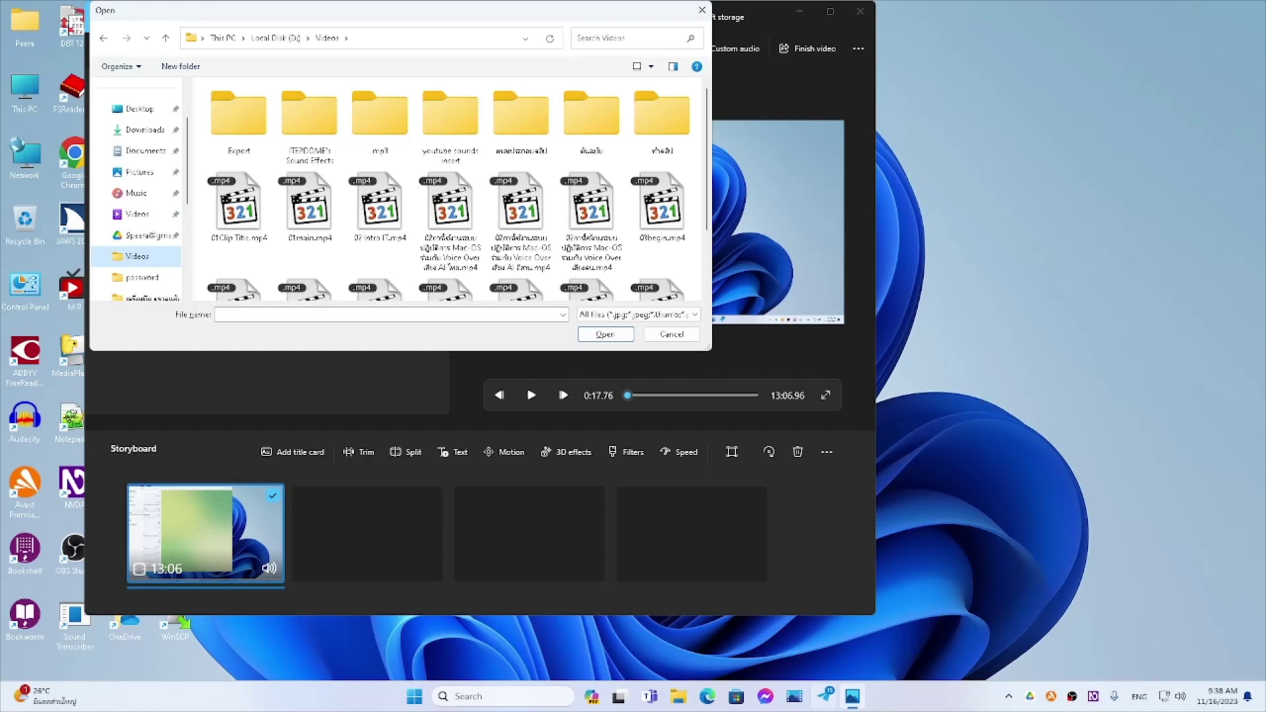
Import 01Clip Title.mp4, 03begin.mp4, 04แล้วพบกันใหม่ในคลิปหน้าครับ.mp4 and 05end-credit.mp4 together into the project library
{"action": "key", "text": "Tab"}
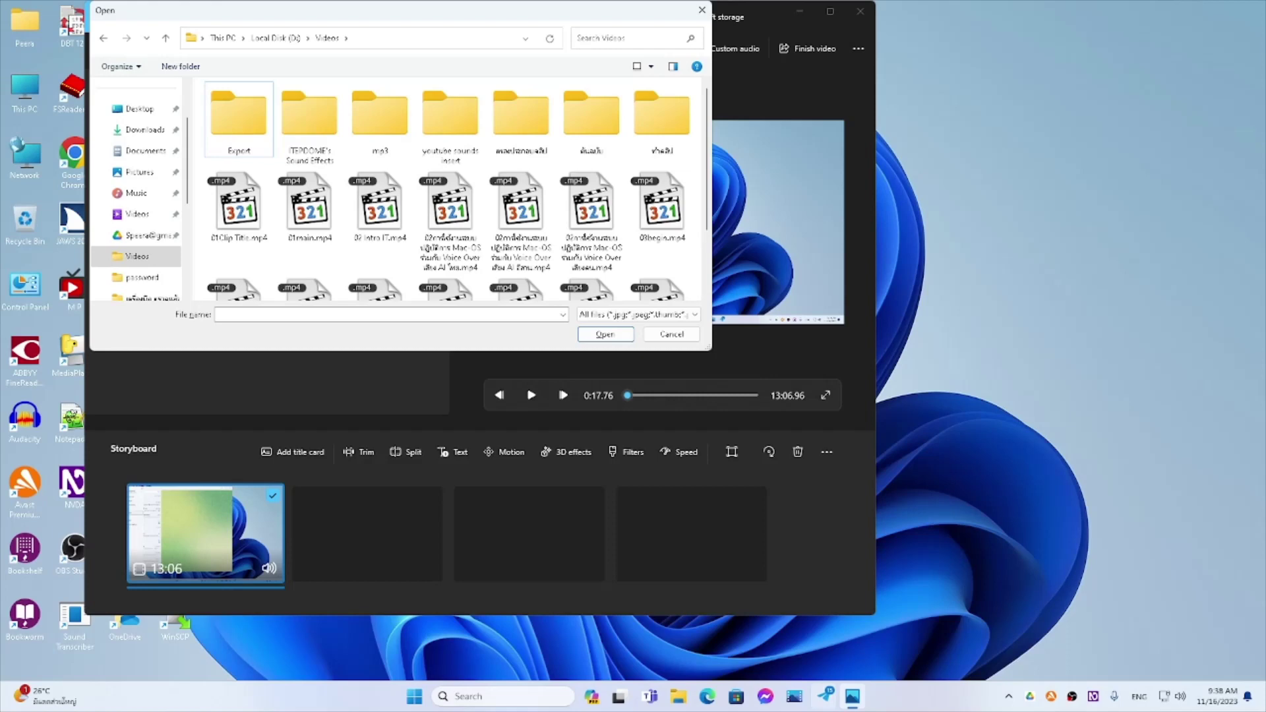
{"action": "key", "text": "Down"}
{"action": "key", "text": "Left"}
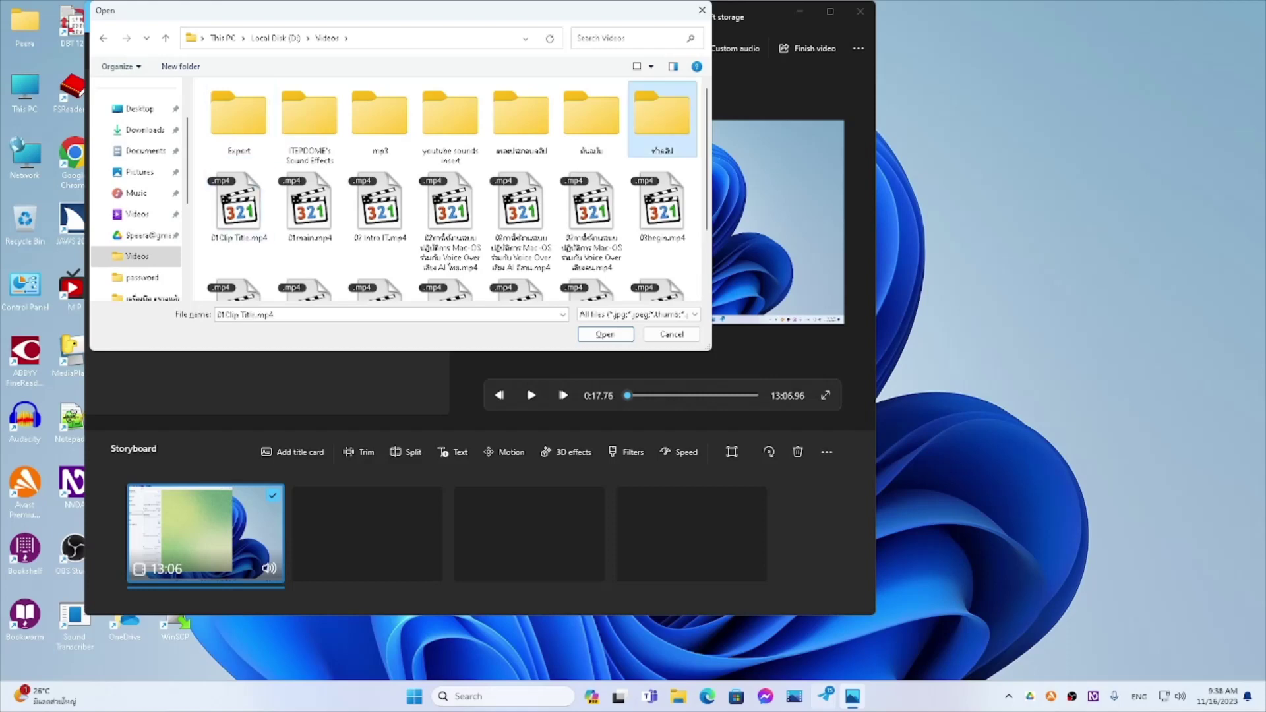
{"action": "key", "text": "Right"}
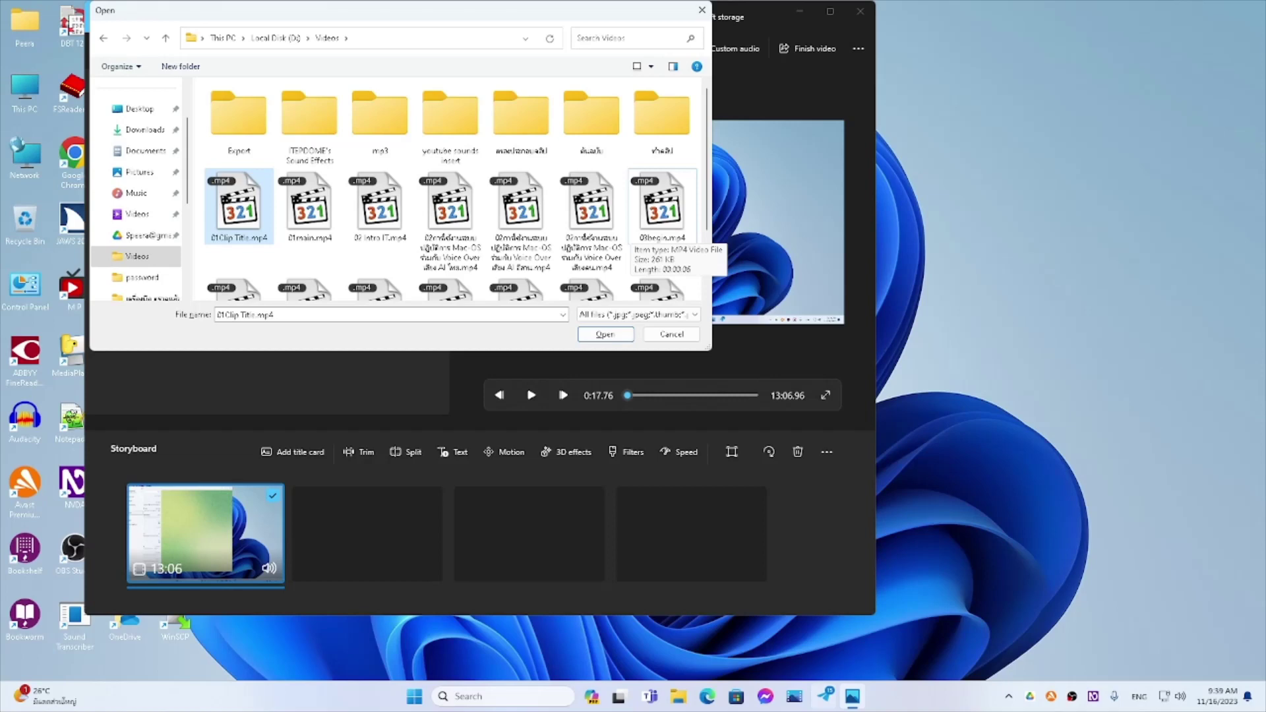
{"action": "left_click", "coordinate": [653, 224], "text": "ctrl"}
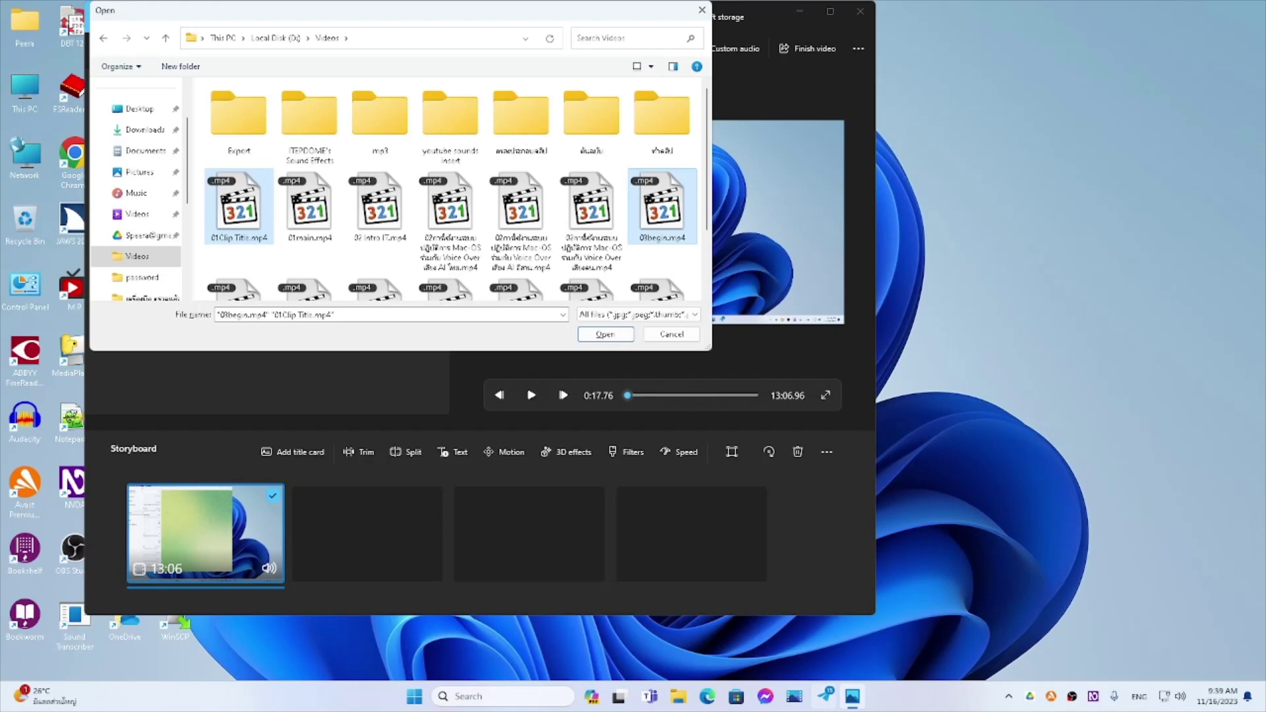
{"action": "scroll", "coordinate": [455, 191], "scroll_direction": "down", "scroll_amount": 1}
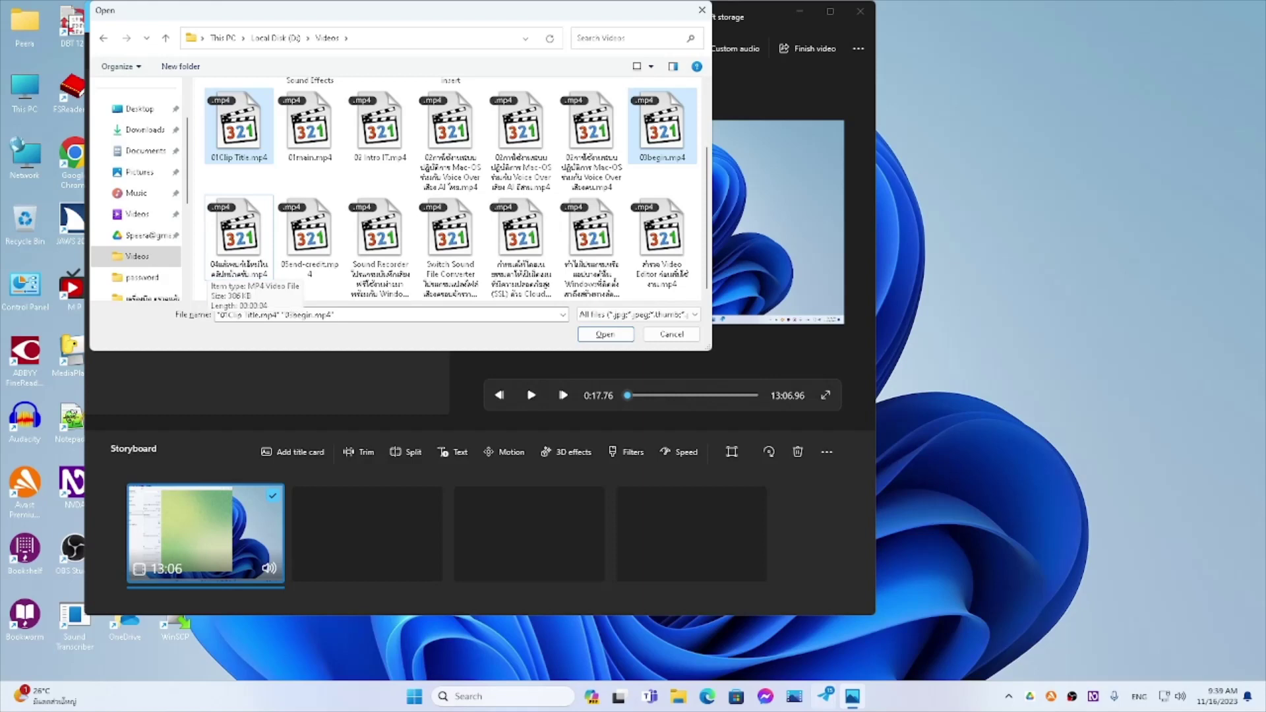
{"action": "left_click", "coordinate": [238, 236], "text": "ctrl"}
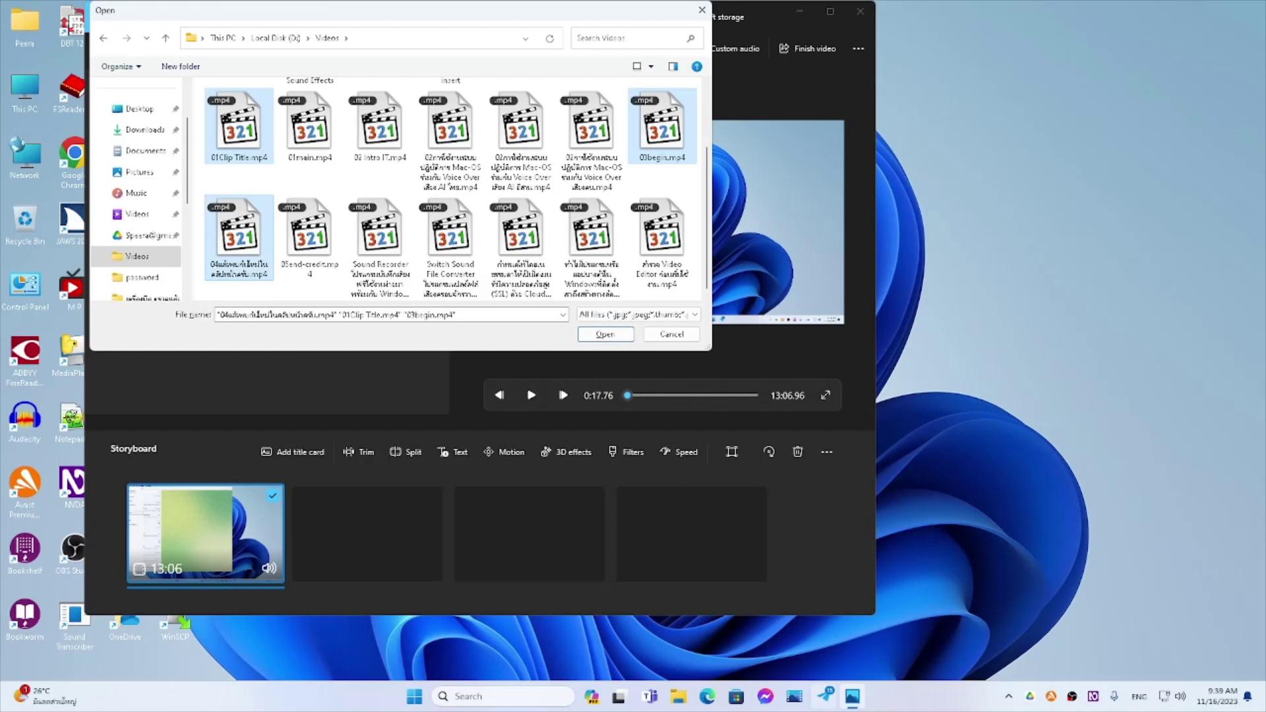
{"action": "key", "text": "ctrl+Right"}
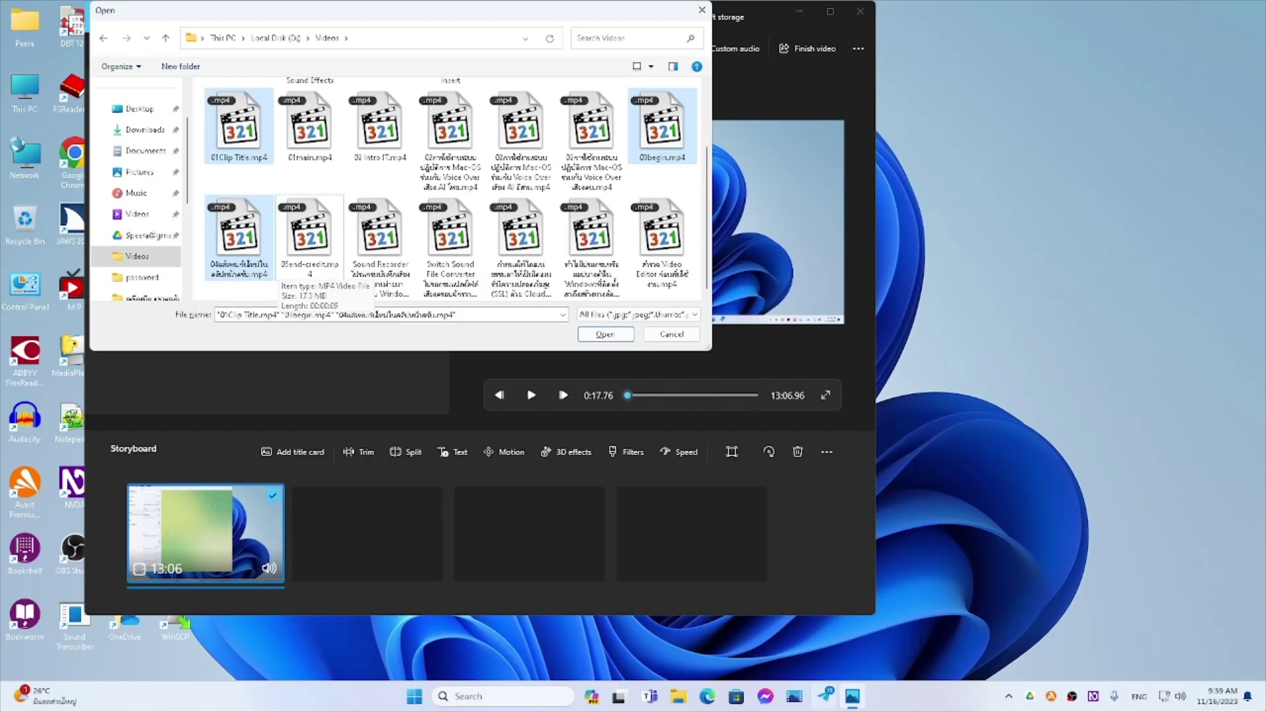
{"action": "key", "text": "ctrl+space"}
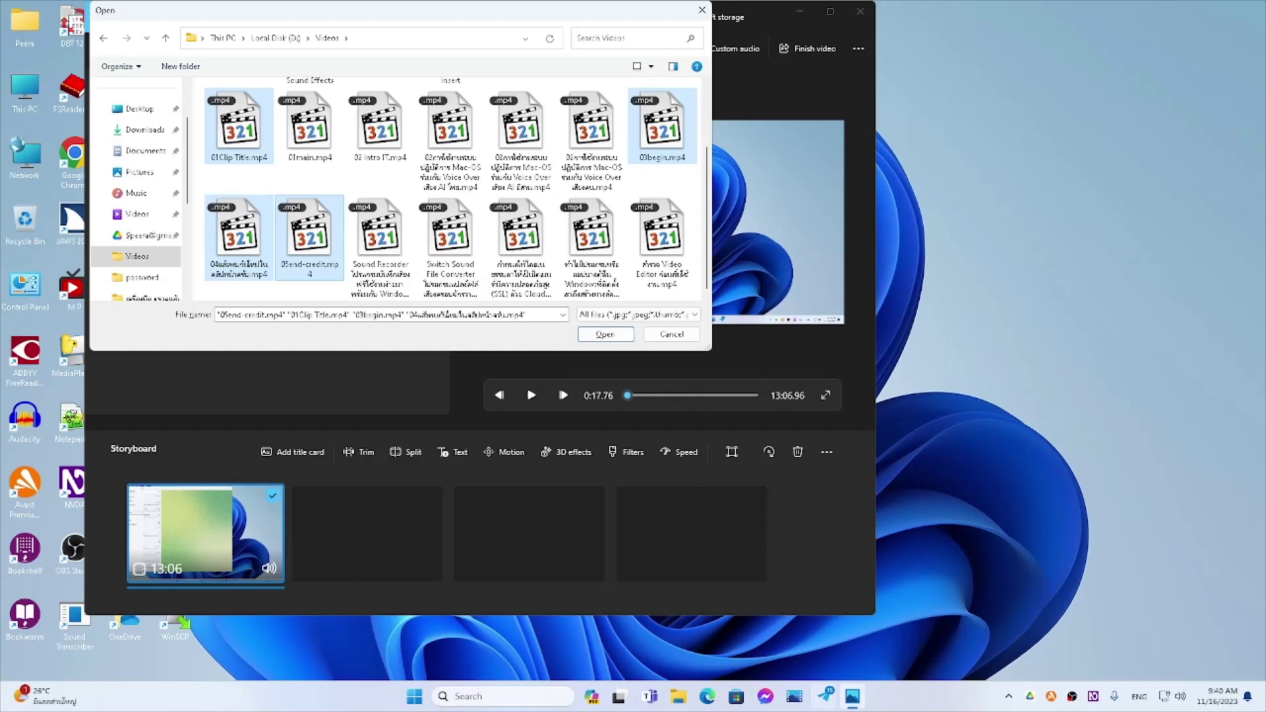
{"action": "key", "text": "Return"}
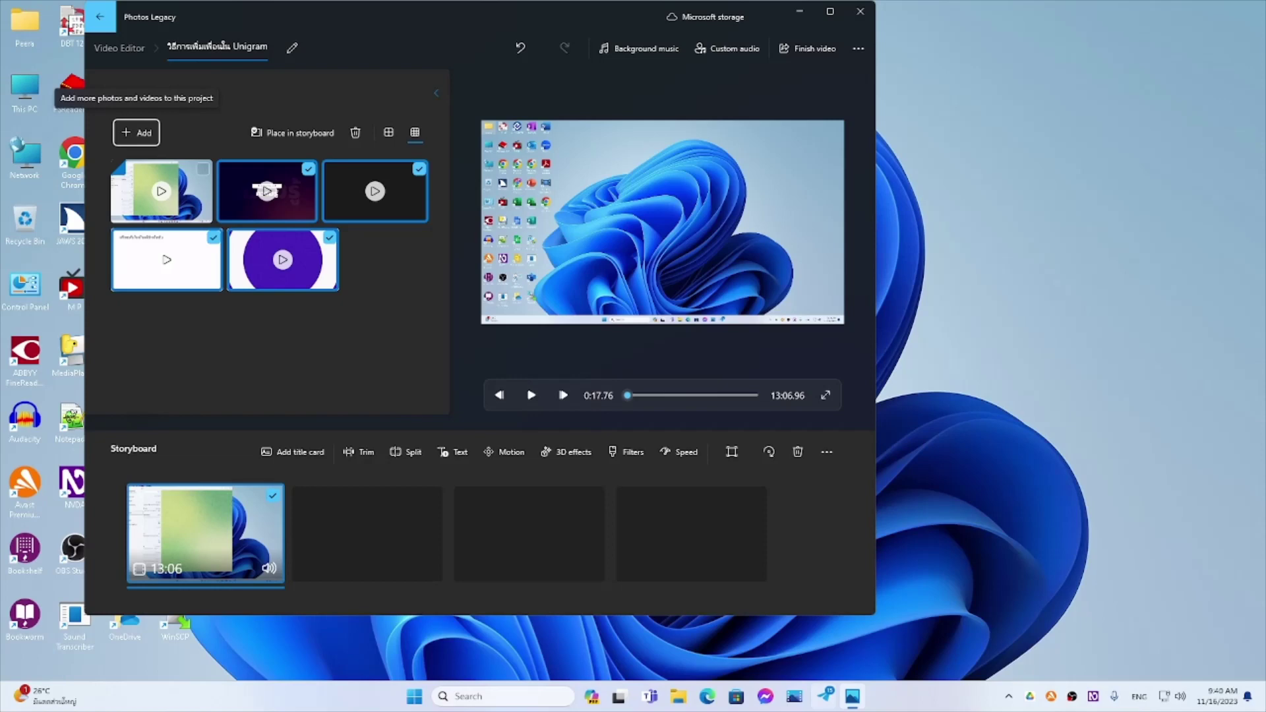
Place the four newly imported clips in the storyboard after the Unigram recording
{"action": "key", "text": "Tab"}
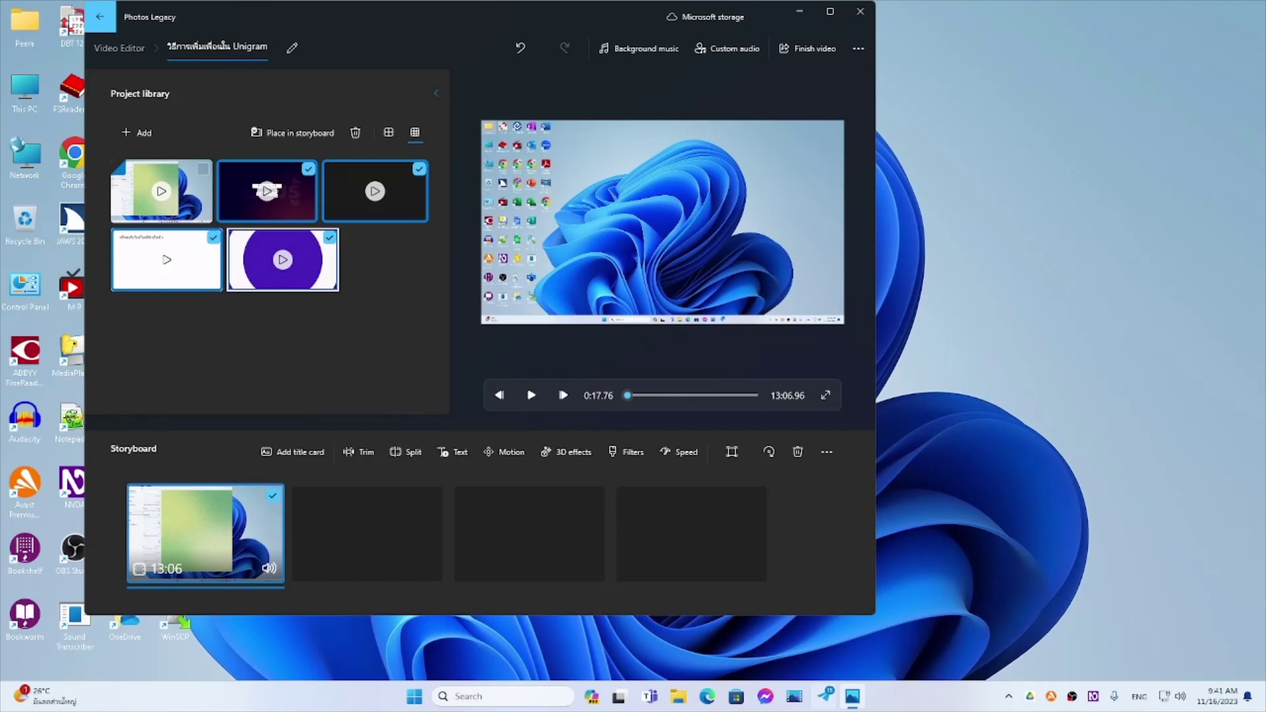
{"action": "key", "text": "shift+Tab"}
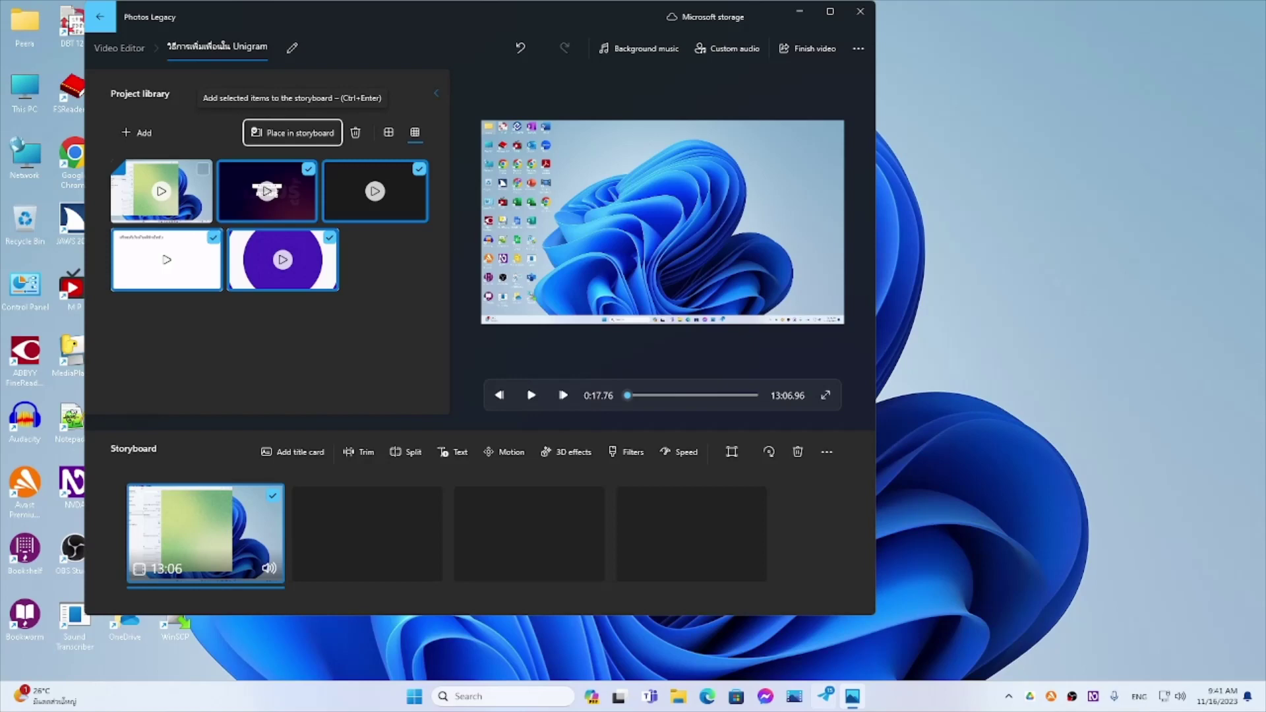
{"action": "key", "text": "Return"}
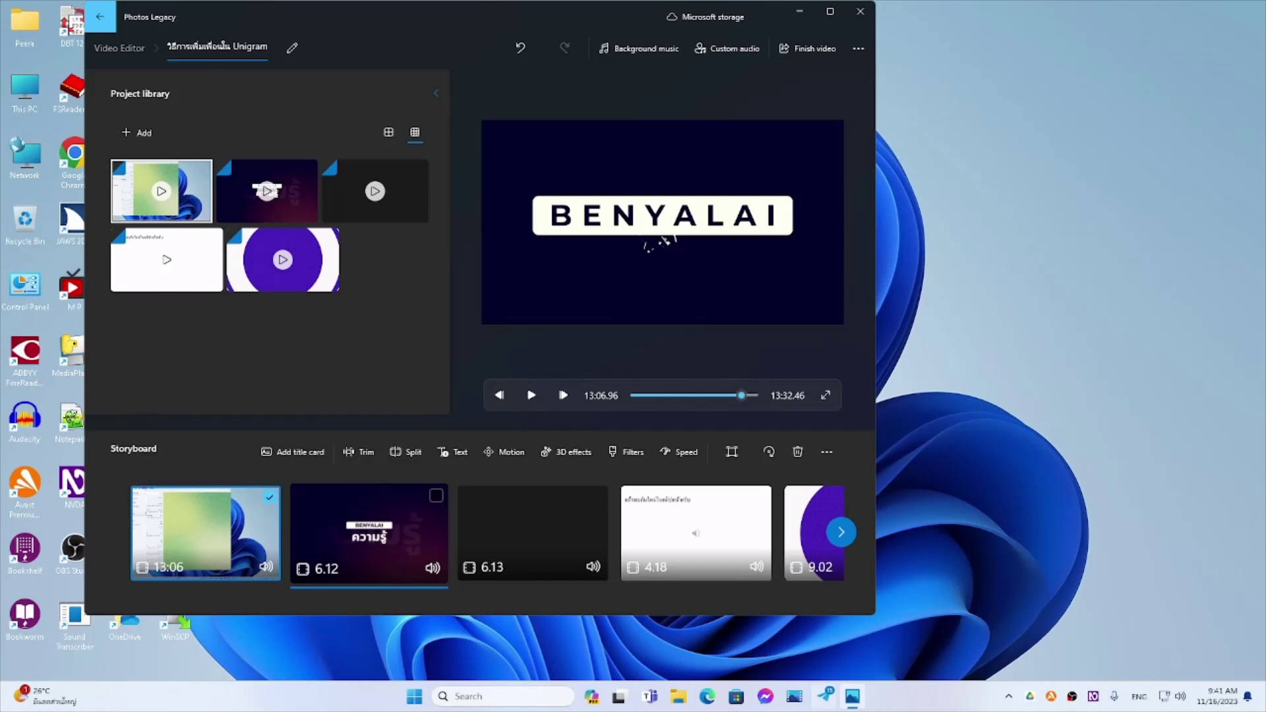
Check the storyboard clips one by one, from the Unigram recording through to the end credits
{"action": "key", "text": "Tab"}
{"action": "key", "text": "Tab"}
{"action": "key", "text": "Tab"}
{"action": "key", "text": "Tab"}
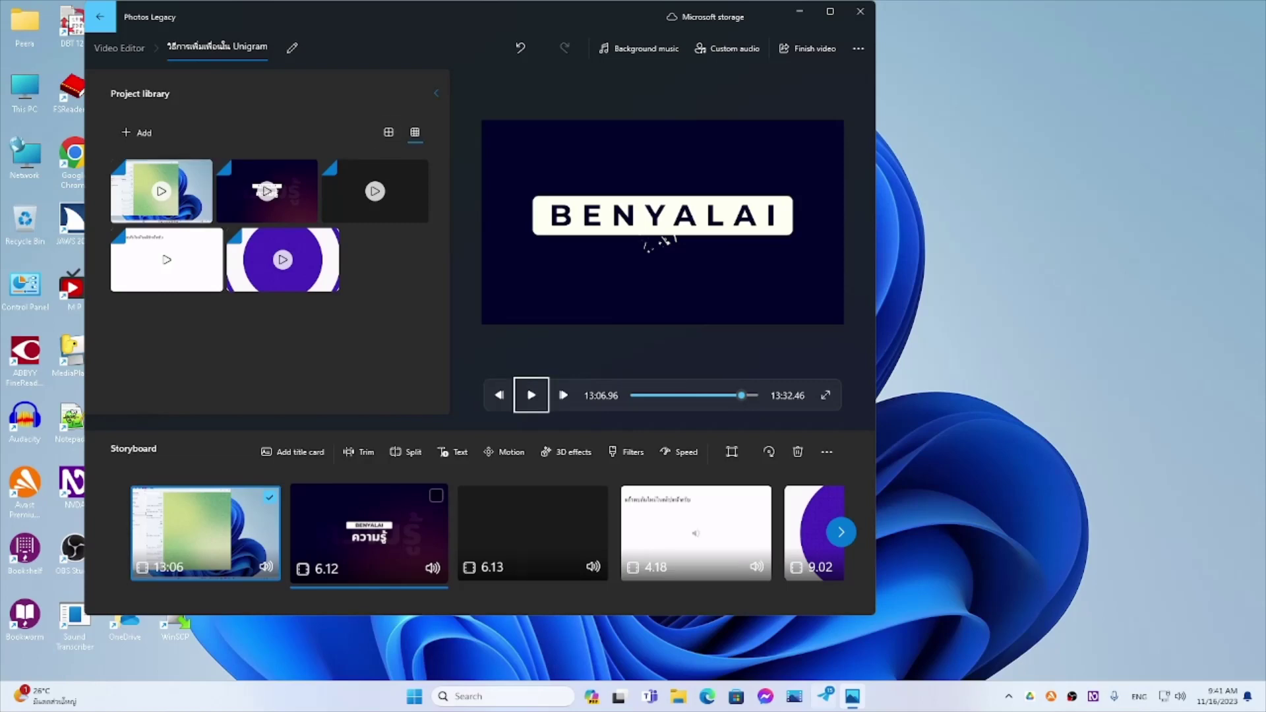
{"action": "key", "text": "Tab"}
{"action": "key", "text": "Tab"}
{"action": "key", "text": "Tab"}
{"action": "key", "text": "shift+Tab"}
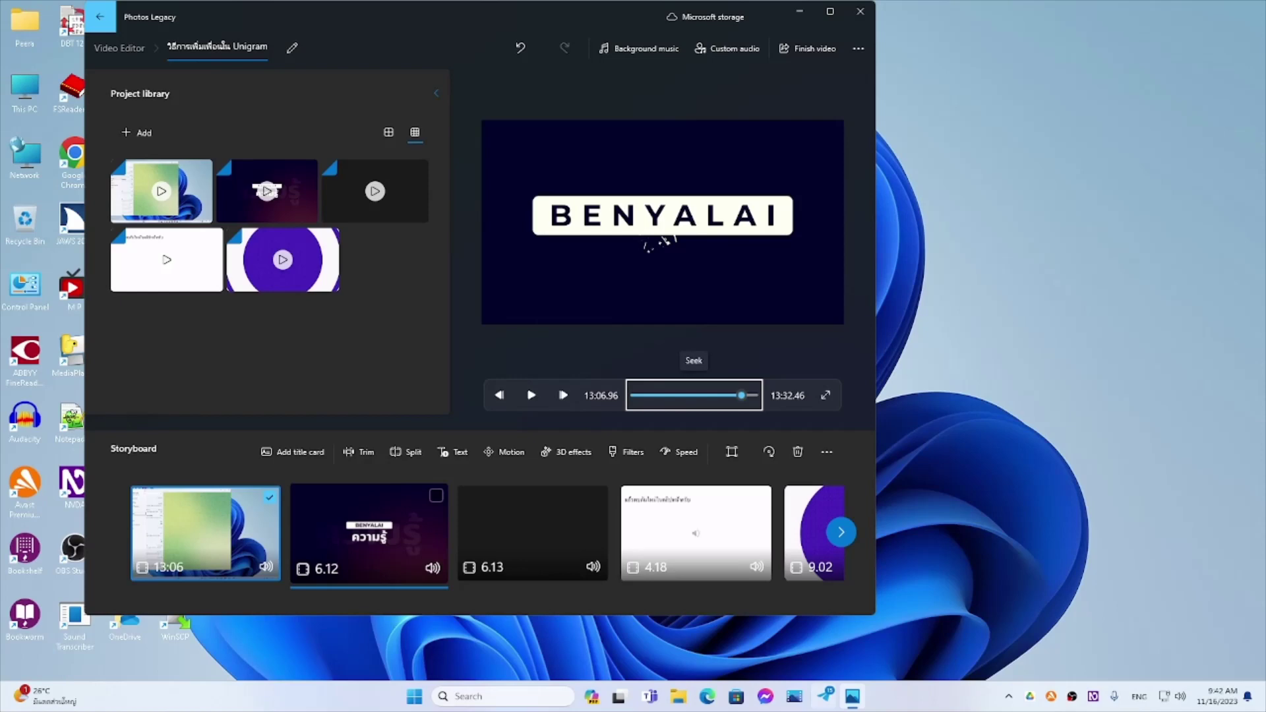
{"action": "key", "text": "Tab"}
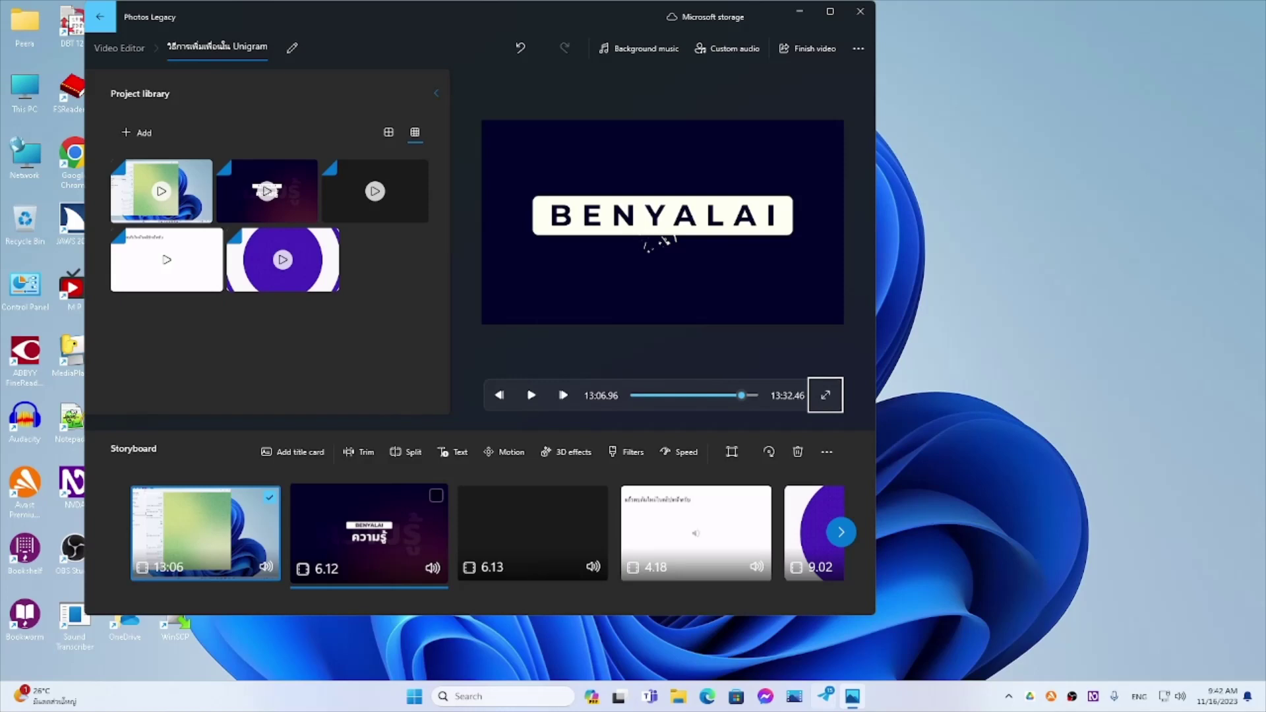
{"action": "key", "text": "shift+Tab"}
{"action": "key", "text": "Tab"}
{"action": "key", "text": "Tab"}
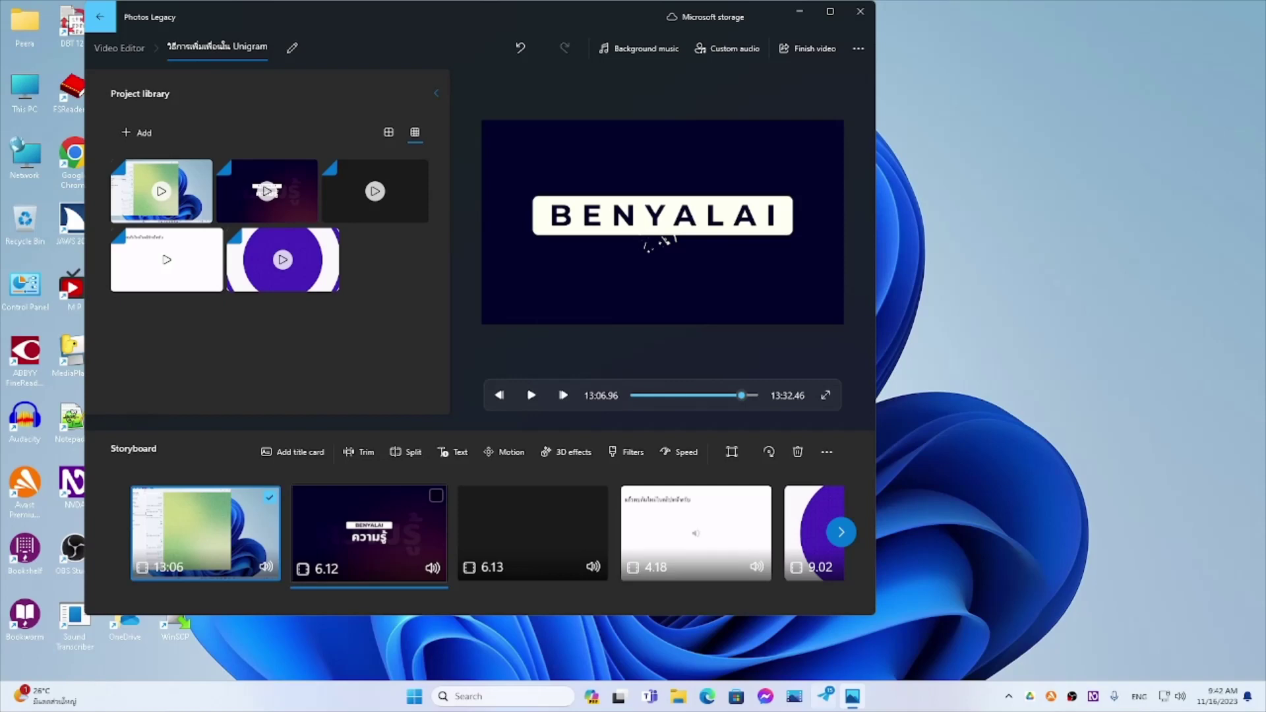
{"action": "left_click", "coordinate": [205, 532]}
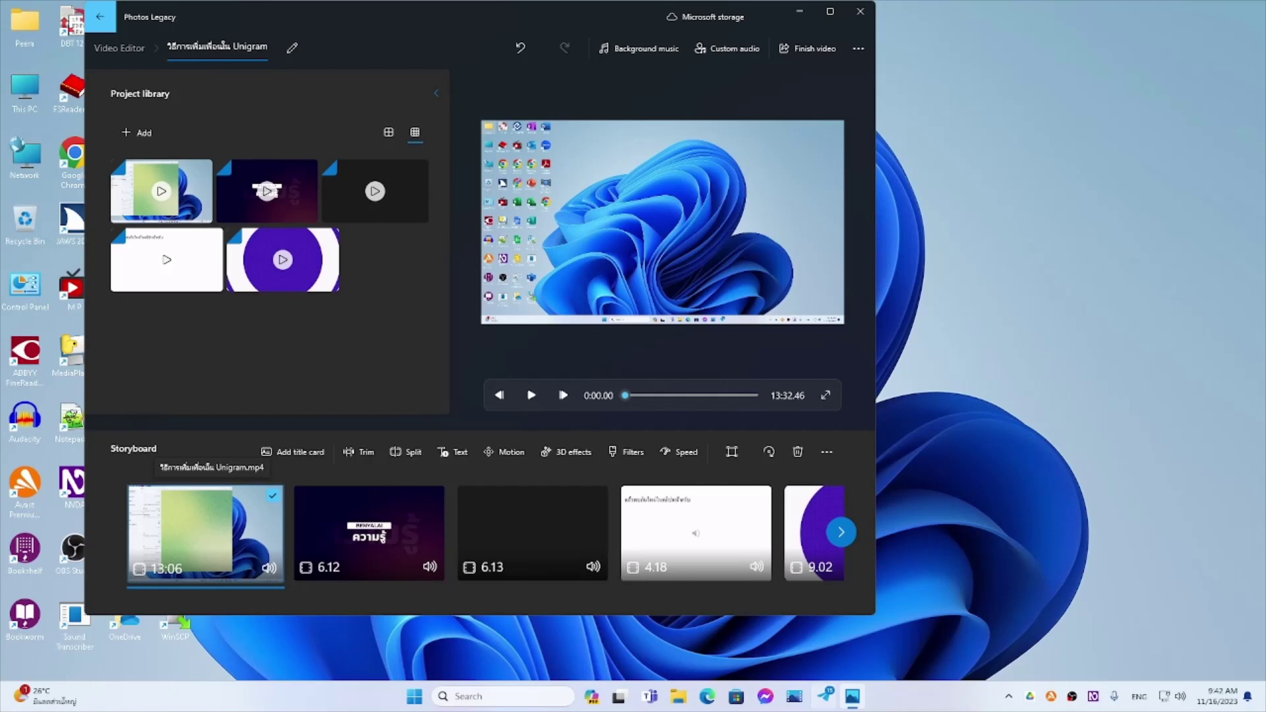
{"action": "left_click", "coordinate": [370, 532]}
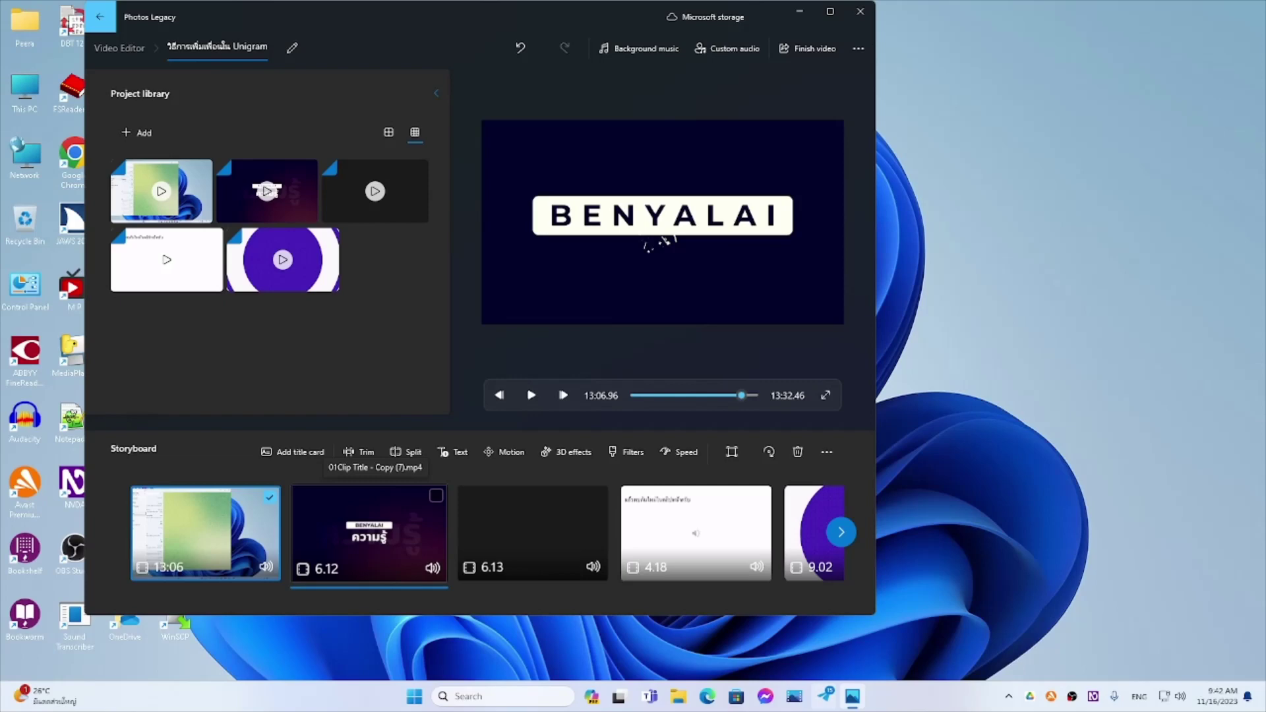
{"action": "left_click", "coordinate": [533, 533]}
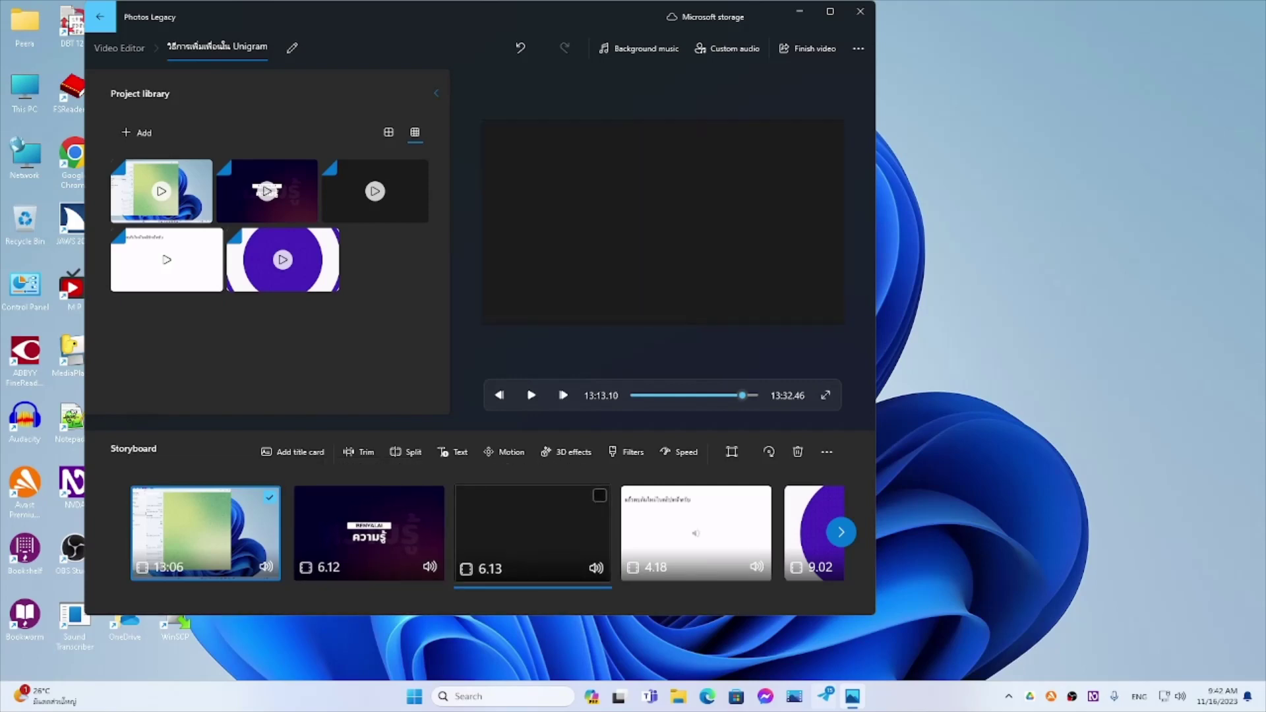
{"action": "left_click", "coordinate": [696, 533]}
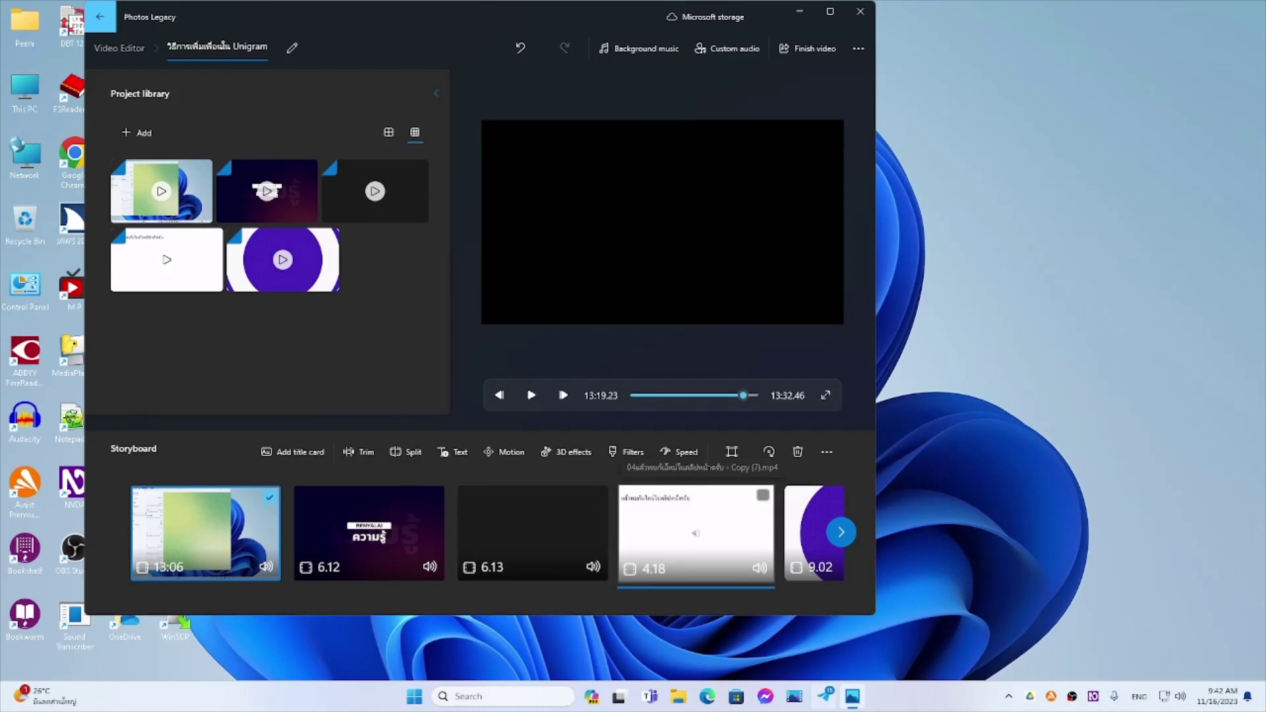
{"action": "left_click", "coordinate": [810, 533]}
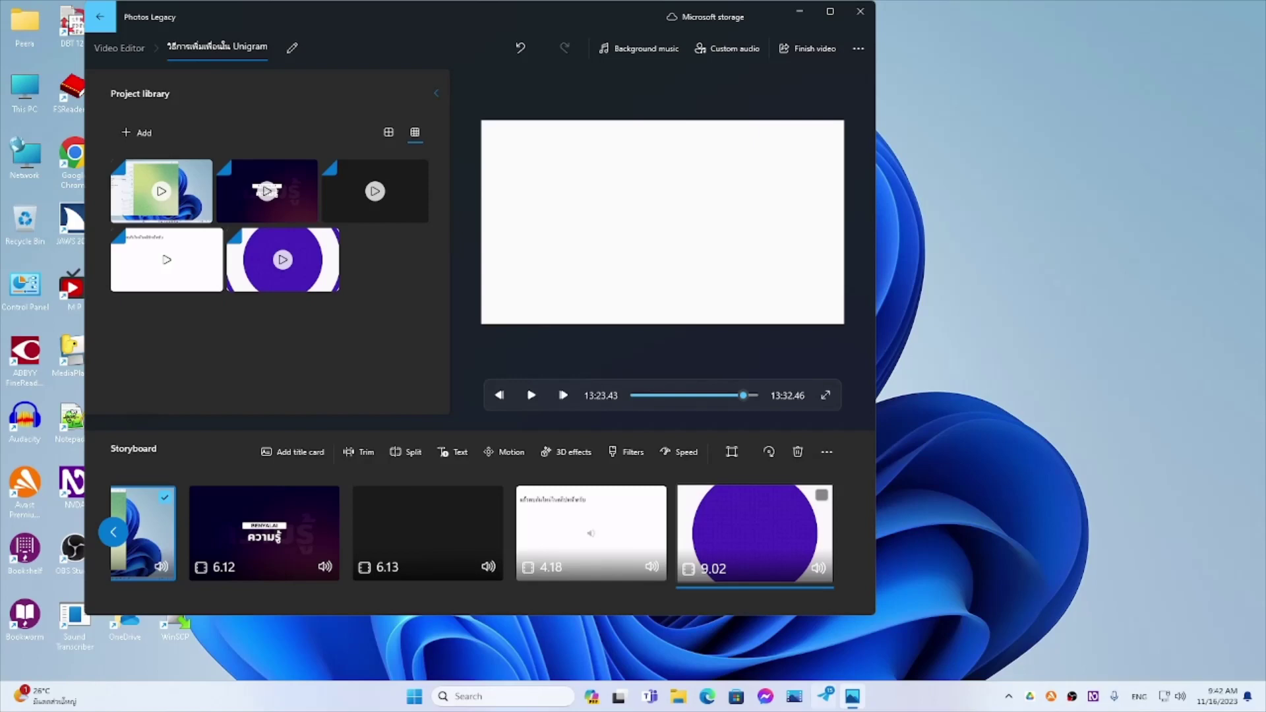
Go back to the storyboard's beginning and review the recording, title clip and 03begin clip again
{"action": "left_click", "coordinate": [264, 533]}
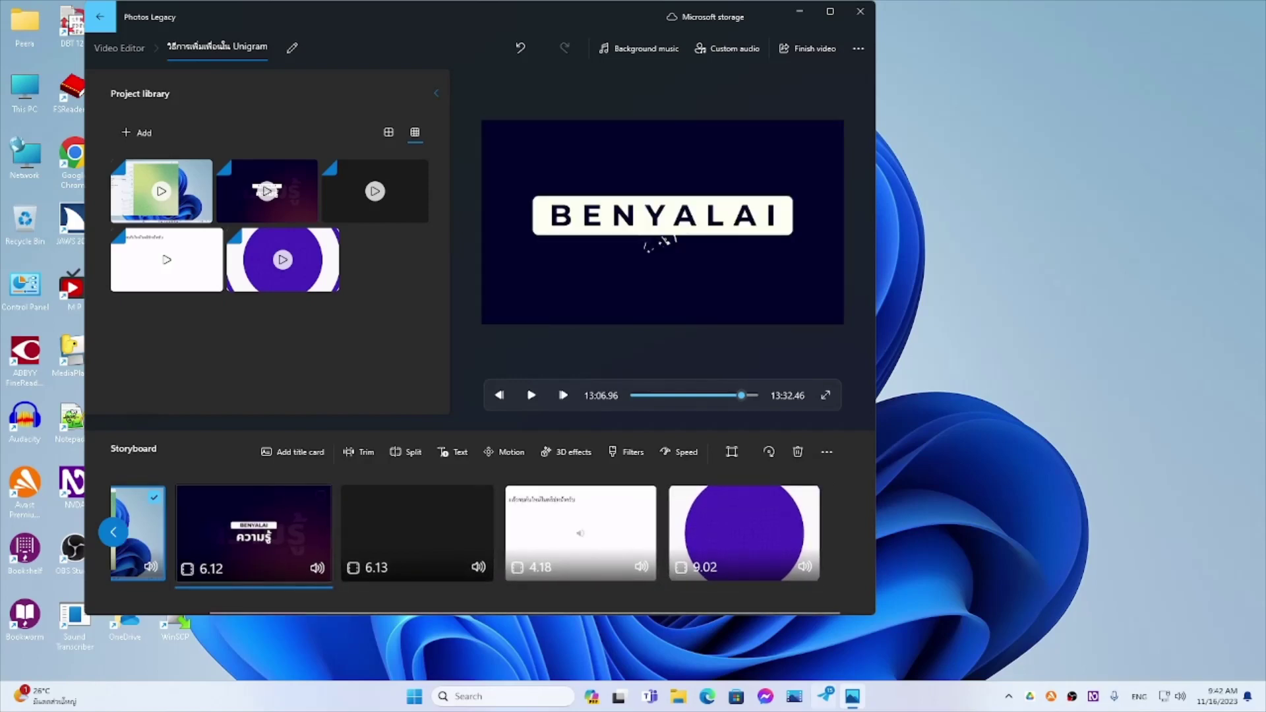
{"action": "left_click", "coordinate": [114, 532]}
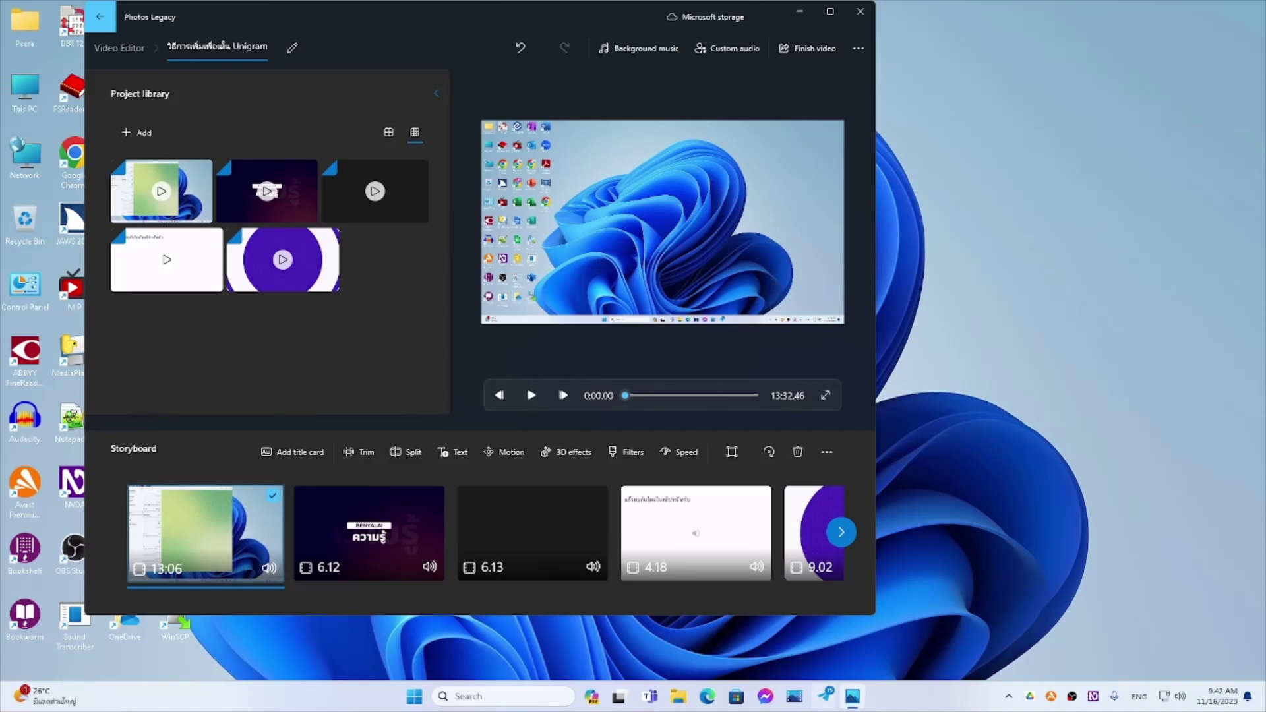
{"action": "left_click", "coordinate": [369, 534]}
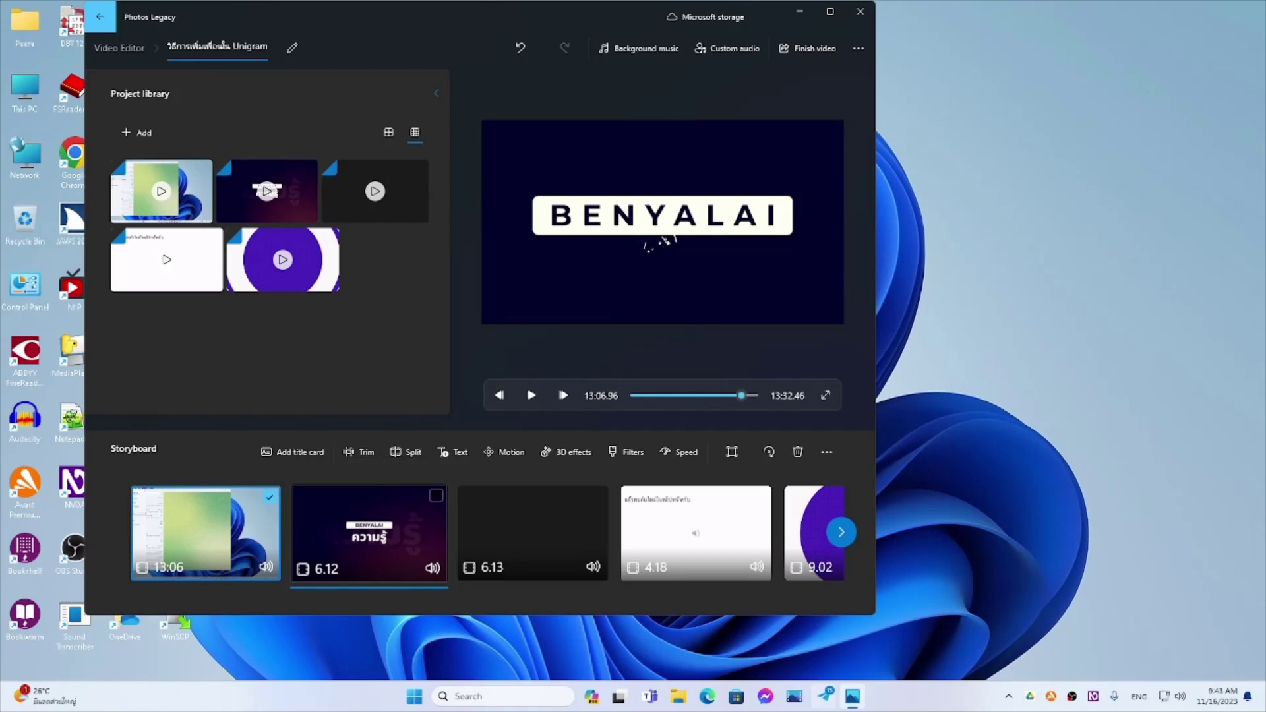
{"action": "left_click", "coordinate": [532, 534]}
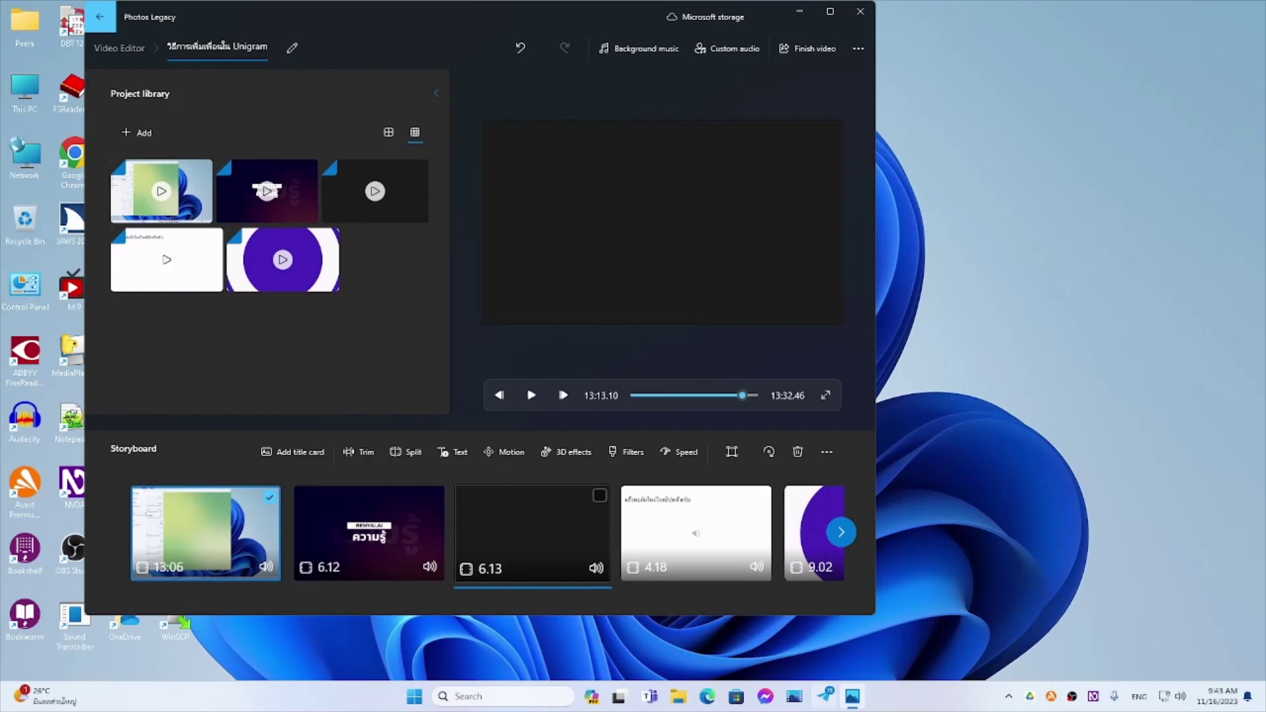
Clear the Unigram recording's selection in the storyboard and check the title and 03begin clips that follow it
{"action": "left_click", "coordinate": [206, 533]}
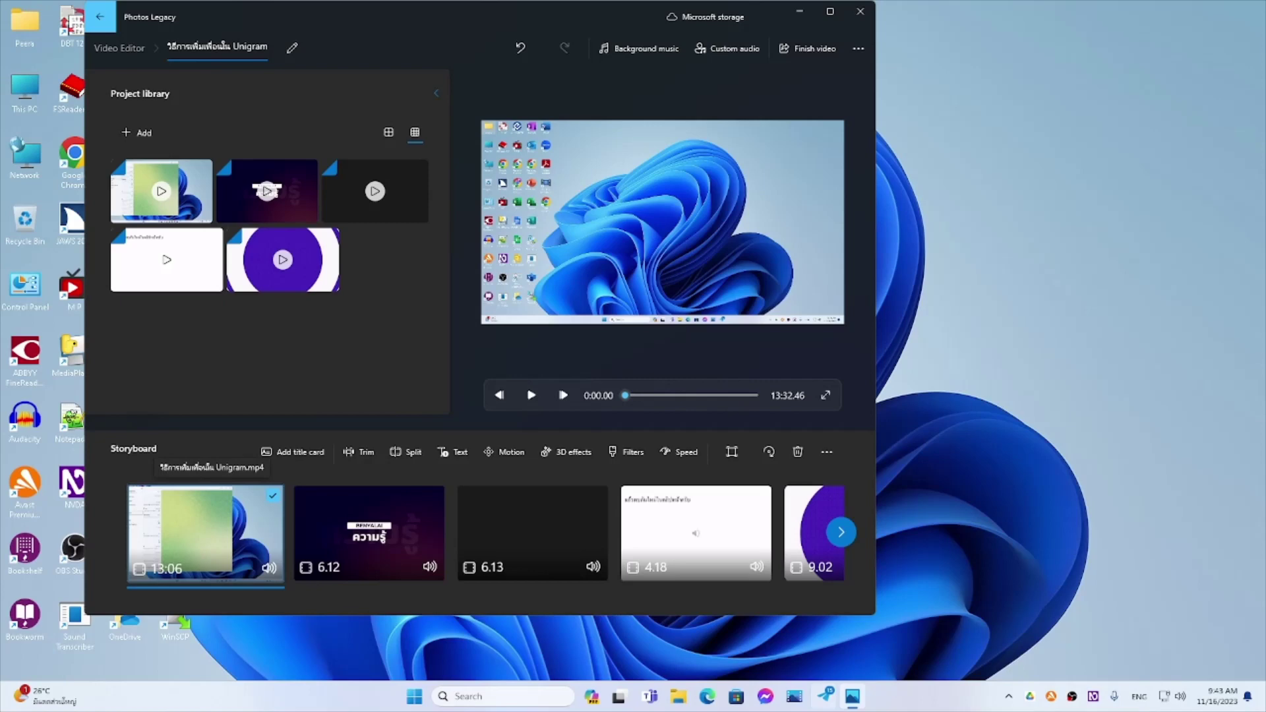
{"action": "left_click", "coordinate": [272, 495]}
{"action": "left_click", "coordinate": [369, 533]}
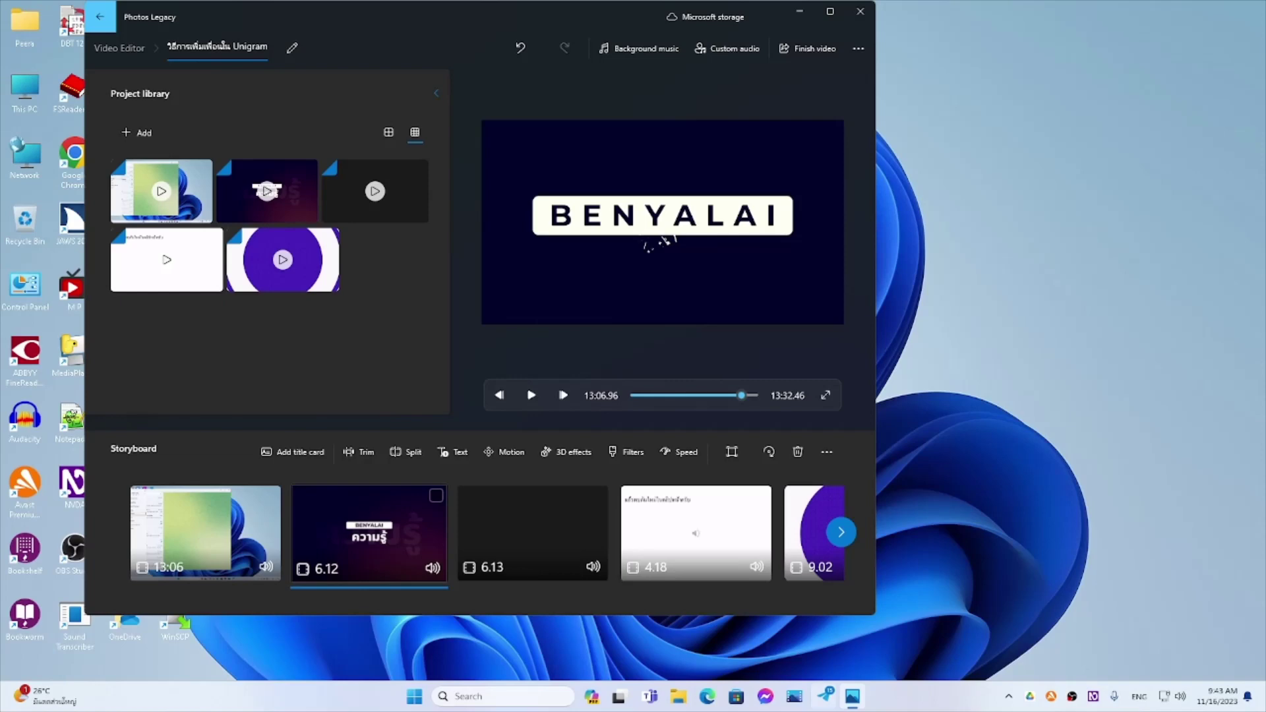
{"action": "left_click", "coordinate": [532, 527]}
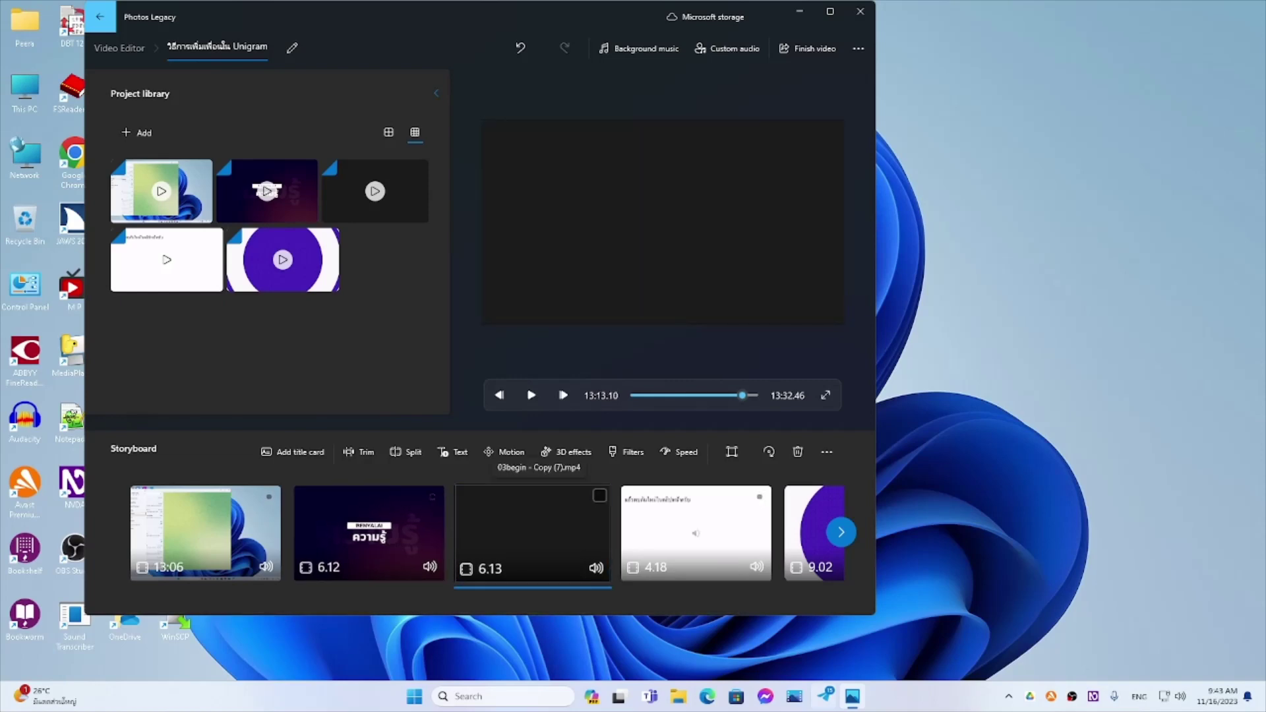
{"action": "key", "text": "Left"}
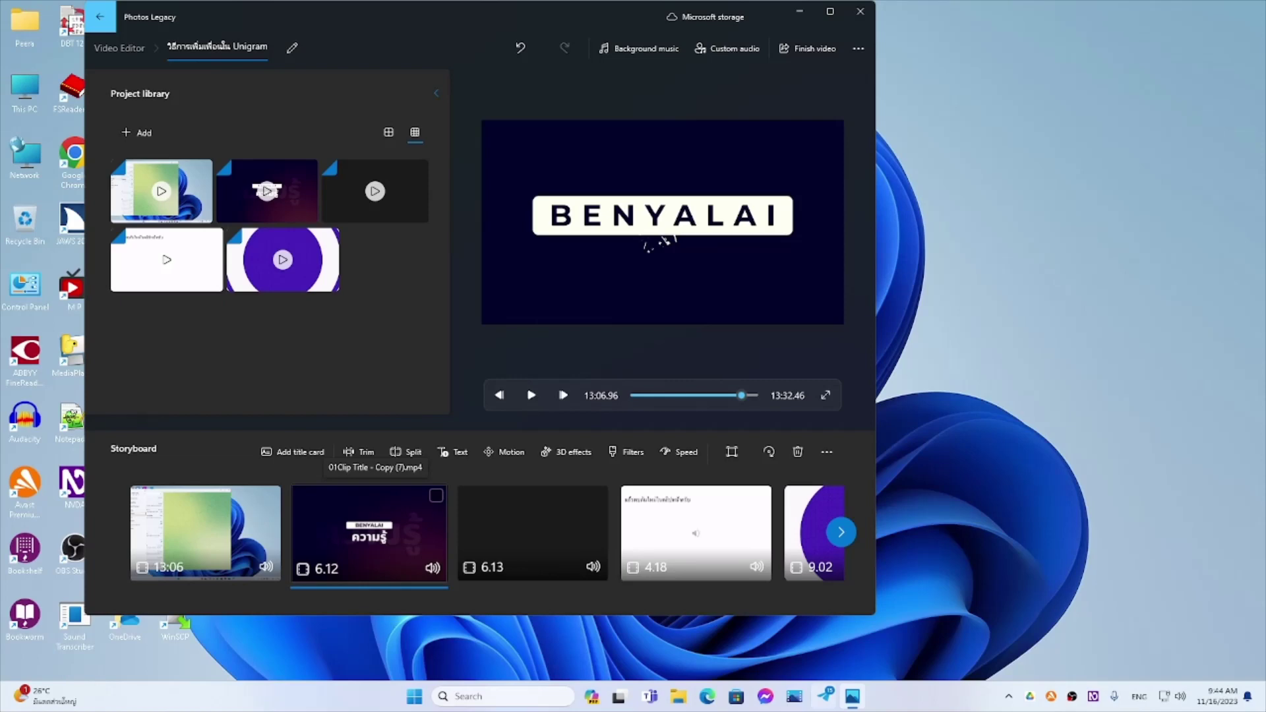
Preview the opening seconds of the Unigram recording, with the clip selected only while it plays
{"action": "left_click", "coordinate": [205, 533]}
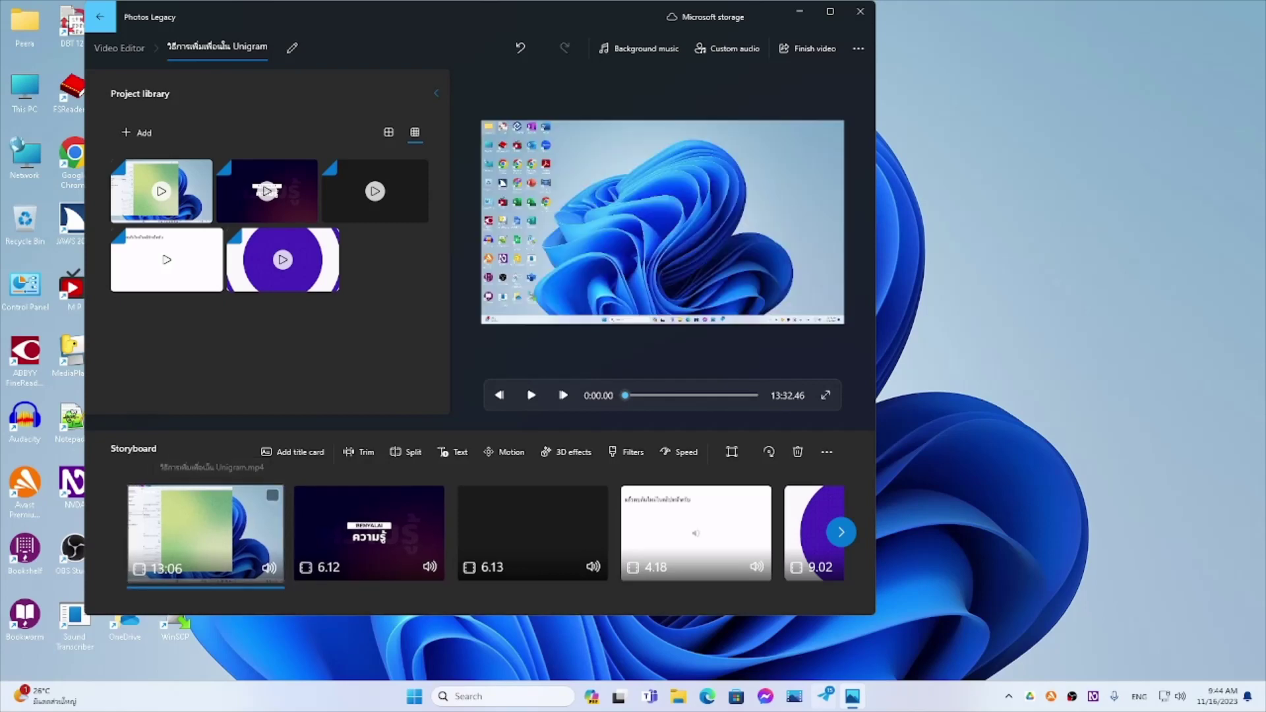
{"action": "left_click", "coordinate": [272, 495]}
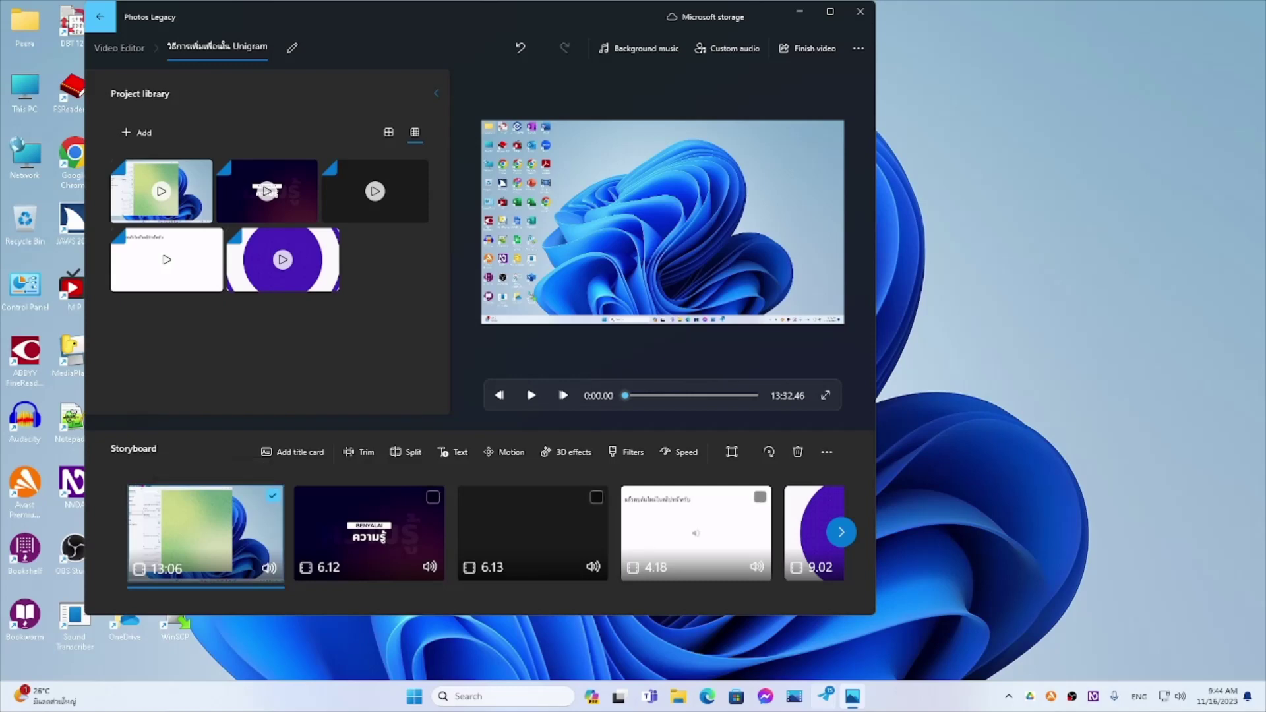
{"action": "key", "text": "shift+Tab"}
{"action": "key", "text": "shift+Tab"}
{"action": "key", "text": "shift+Tab"}
{"action": "key", "text": "shift+Tab"}
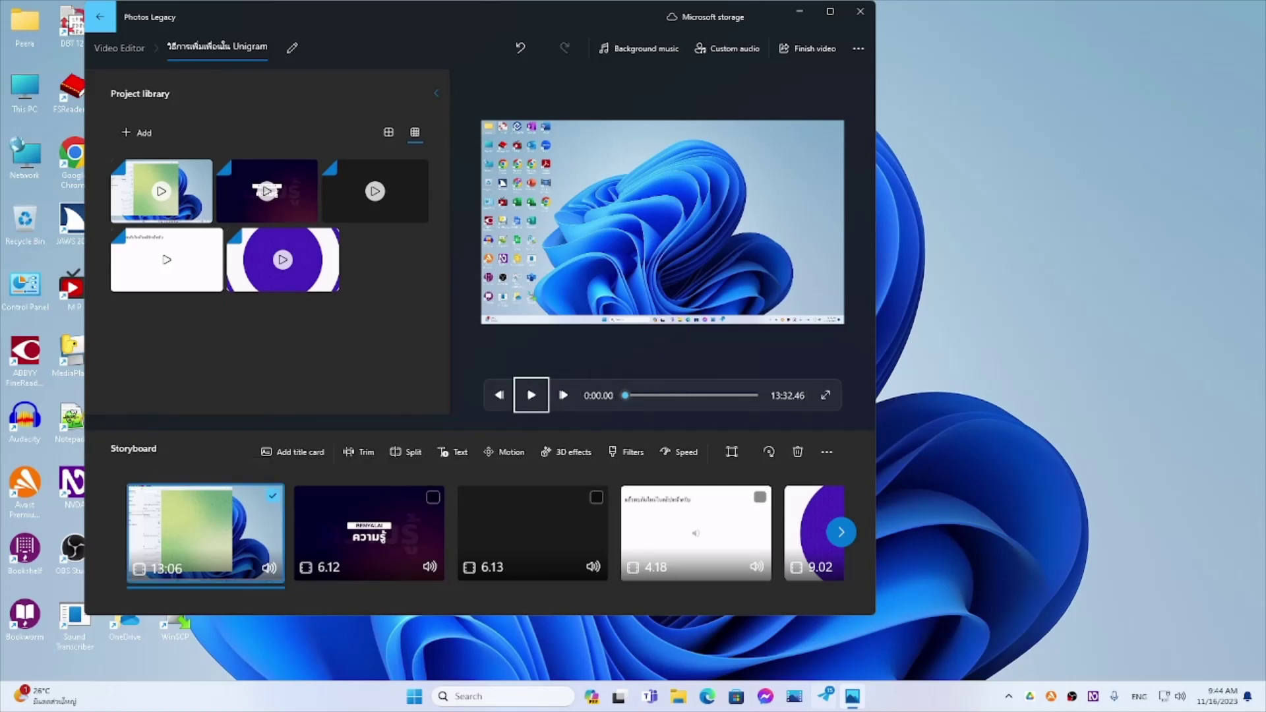
{"action": "key", "text": "space"}
{"action": "key", "text": "space"}
{"action": "key", "text": "Tab"}
{"action": "key", "text": "Tab"}
{"action": "key", "text": "Tab"}
{"action": "key", "text": "Tab"}
{"action": "key", "text": "Tab"}
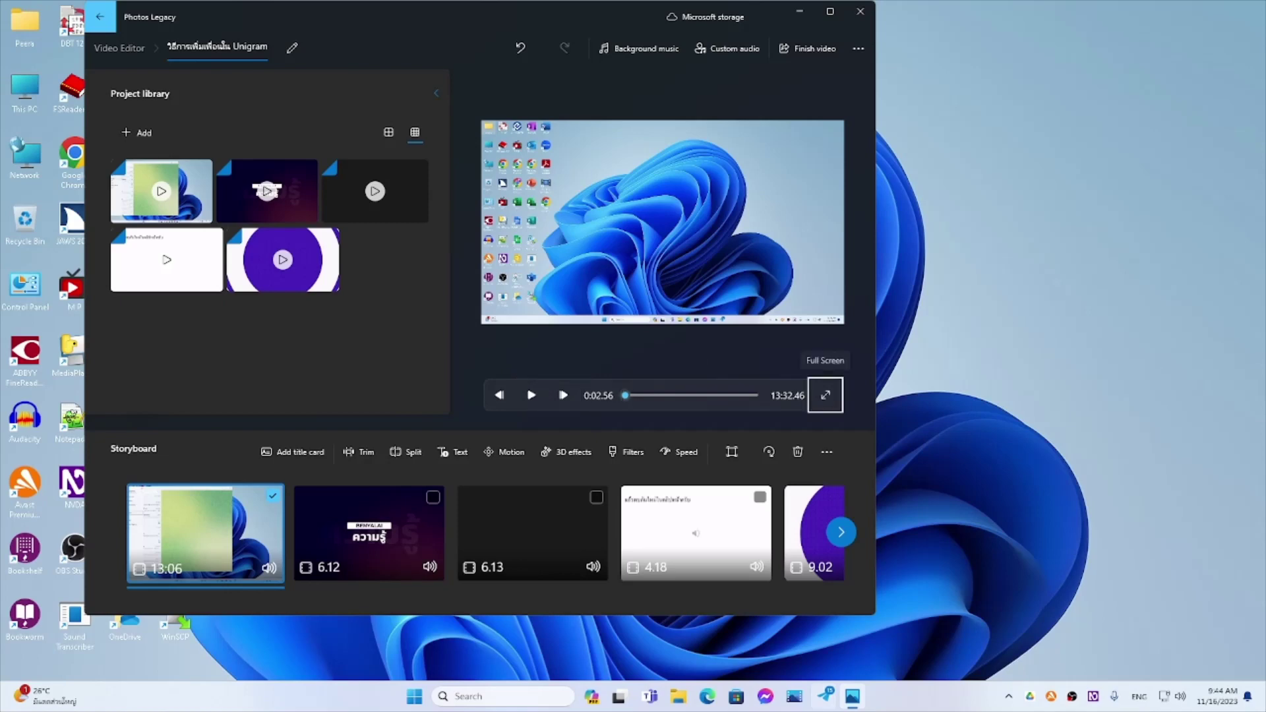
{"action": "key", "text": "space"}
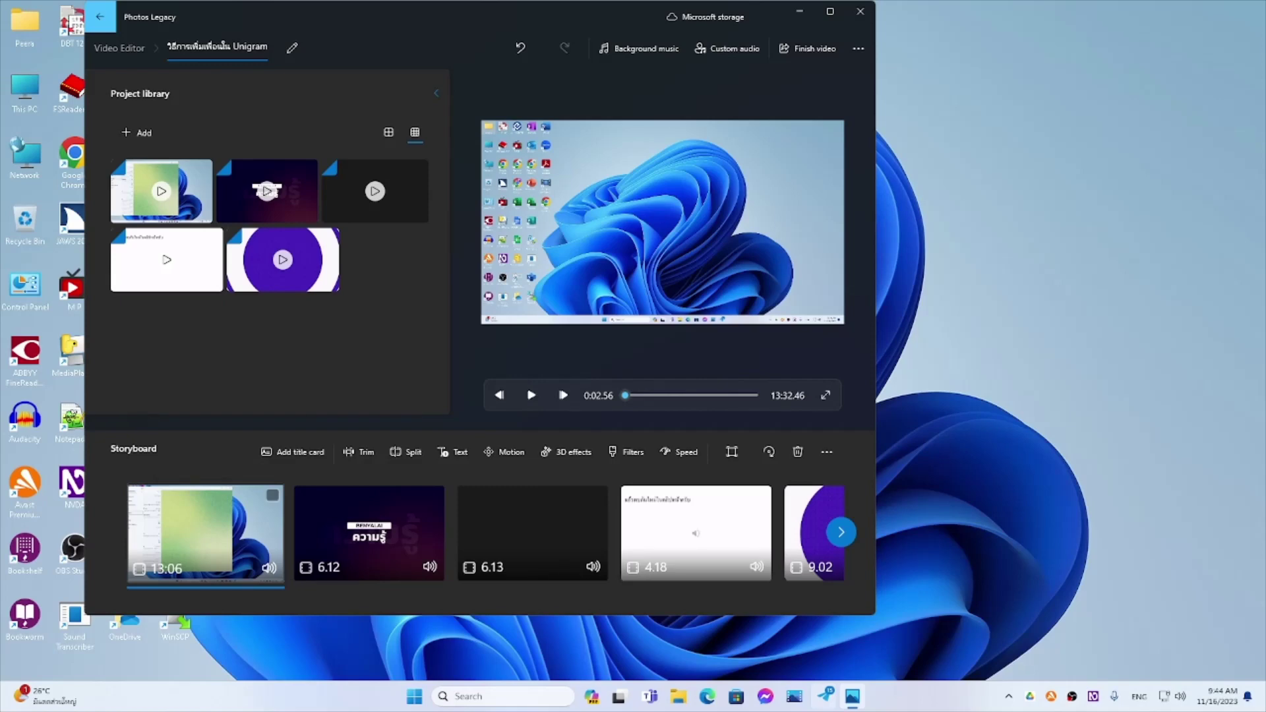
Select the 01Clip Title clip in the storyboard and play the video from there through the end credits
{"action": "key", "text": "Right"}
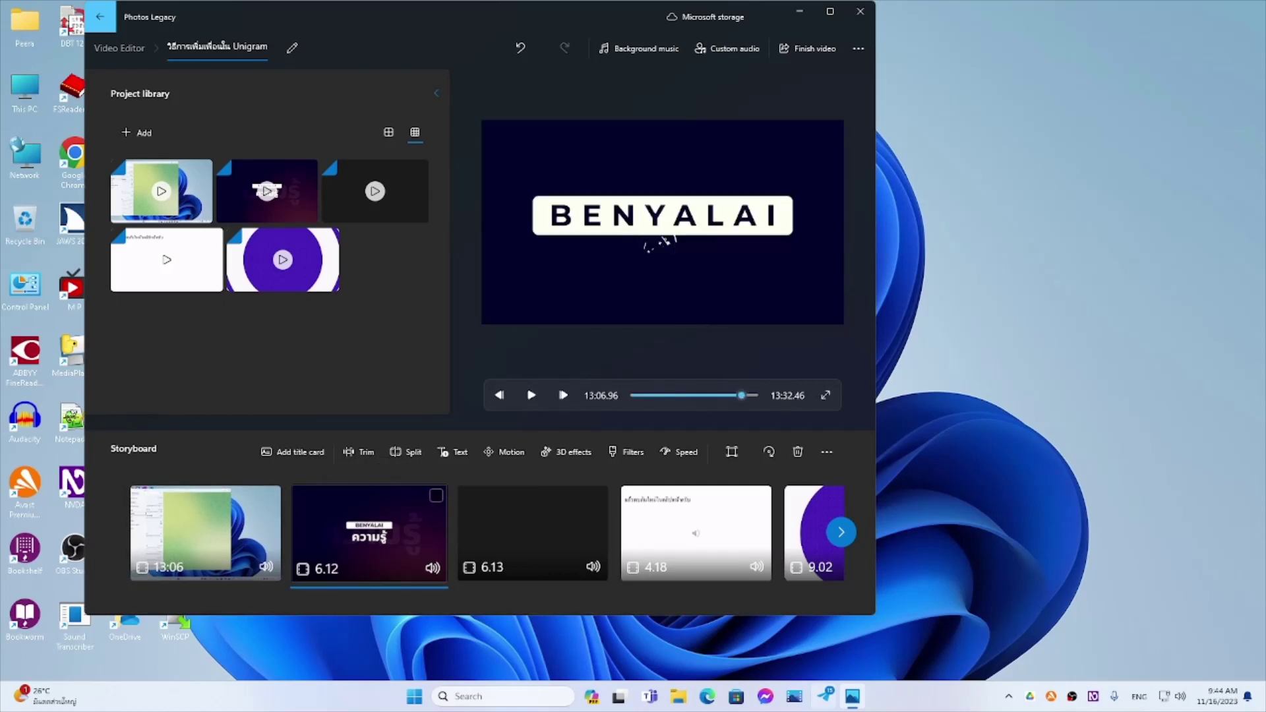
{"action": "key", "text": "space"}
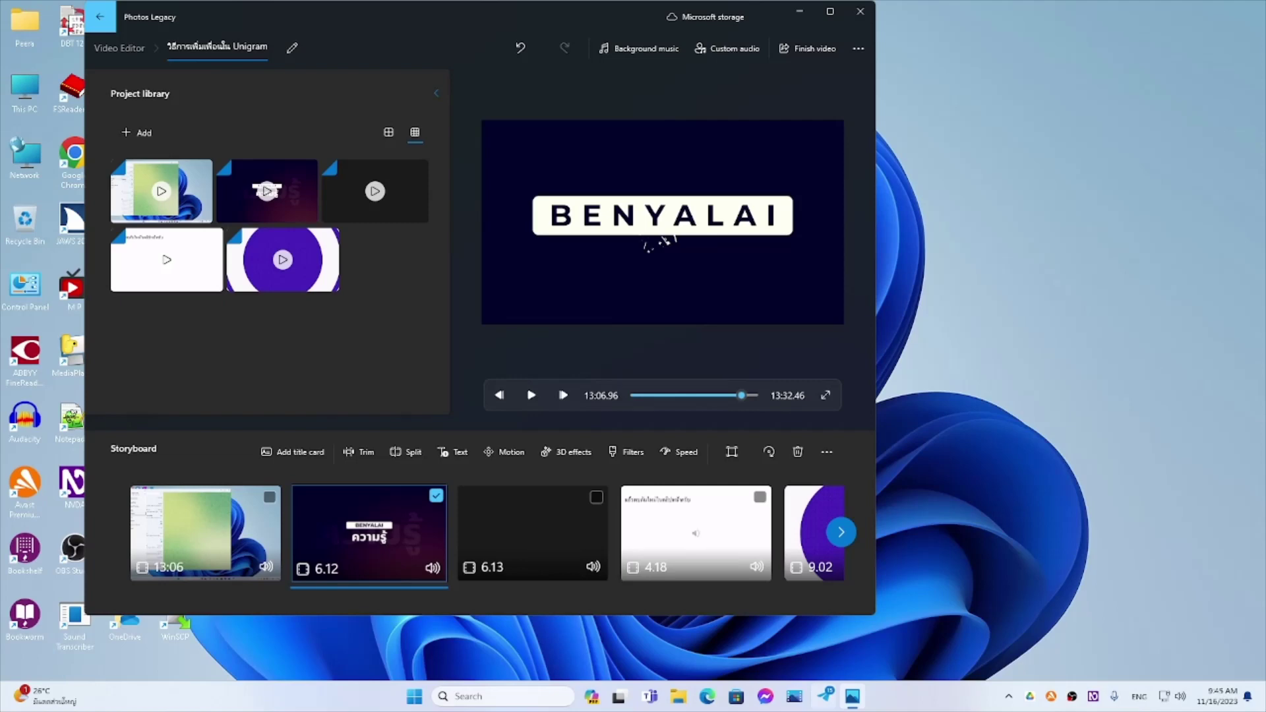
{"action": "key", "text": "shift+Tab"}
{"action": "key", "text": "shift+Tab"}
{"action": "key", "text": "shift+Tab"}
{"action": "key", "text": "shift+Tab"}
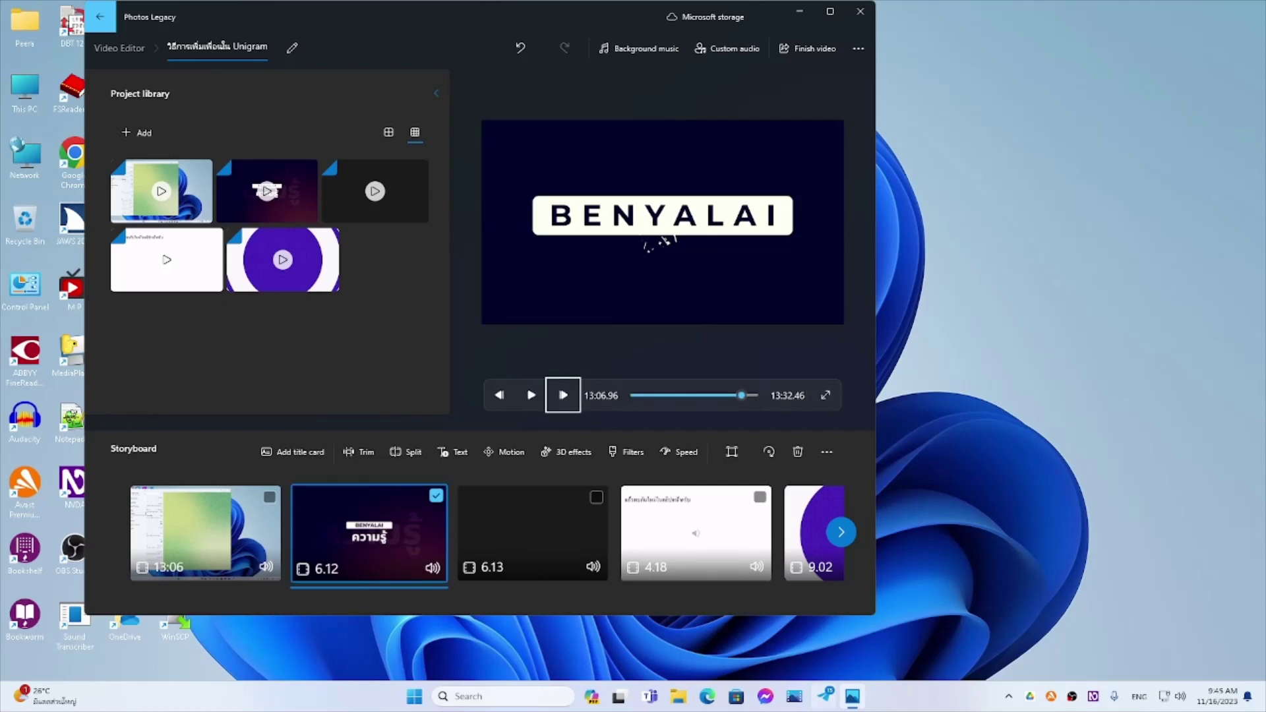
{"action": "key", "text": "space"}
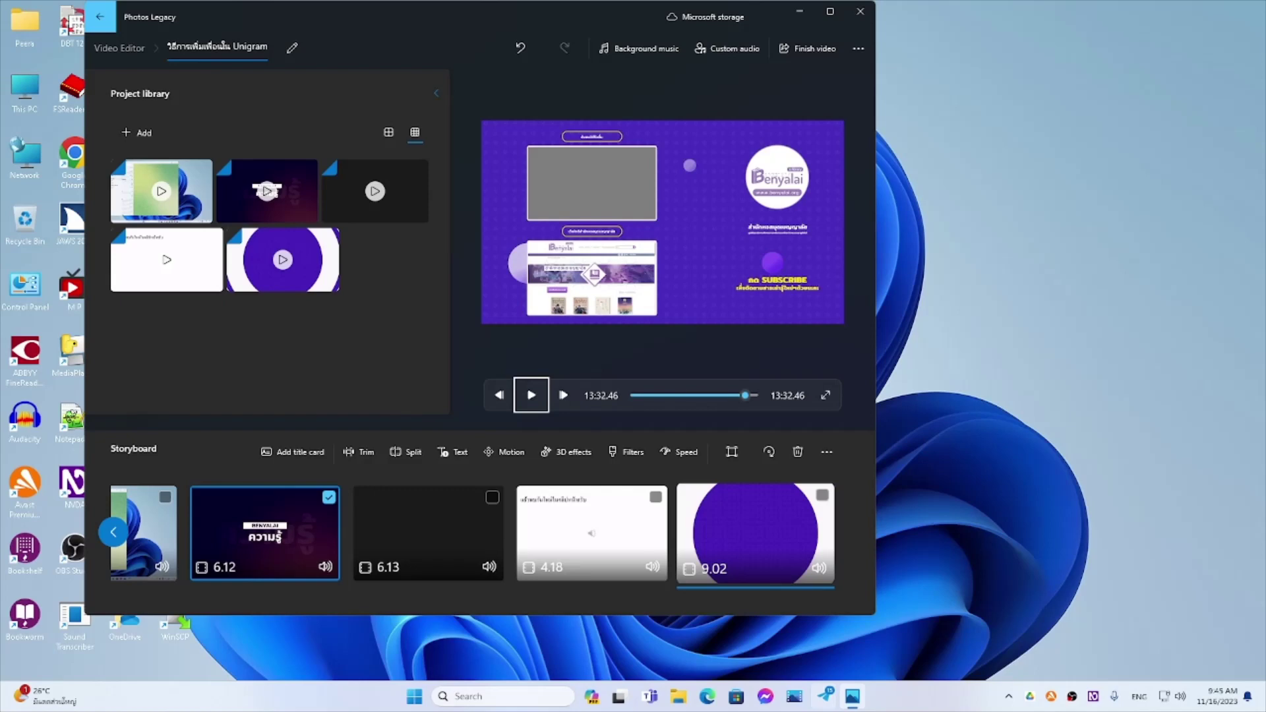
Go back from the end-credit clip to the Unigram recording at the storyboard's beginning
{"action": "key", "text": "Tab"}
{"action": "key", "text": "Tab"}
{"action": "key", "text": "Tab"}
{"action": "key", "text": "Tab"}
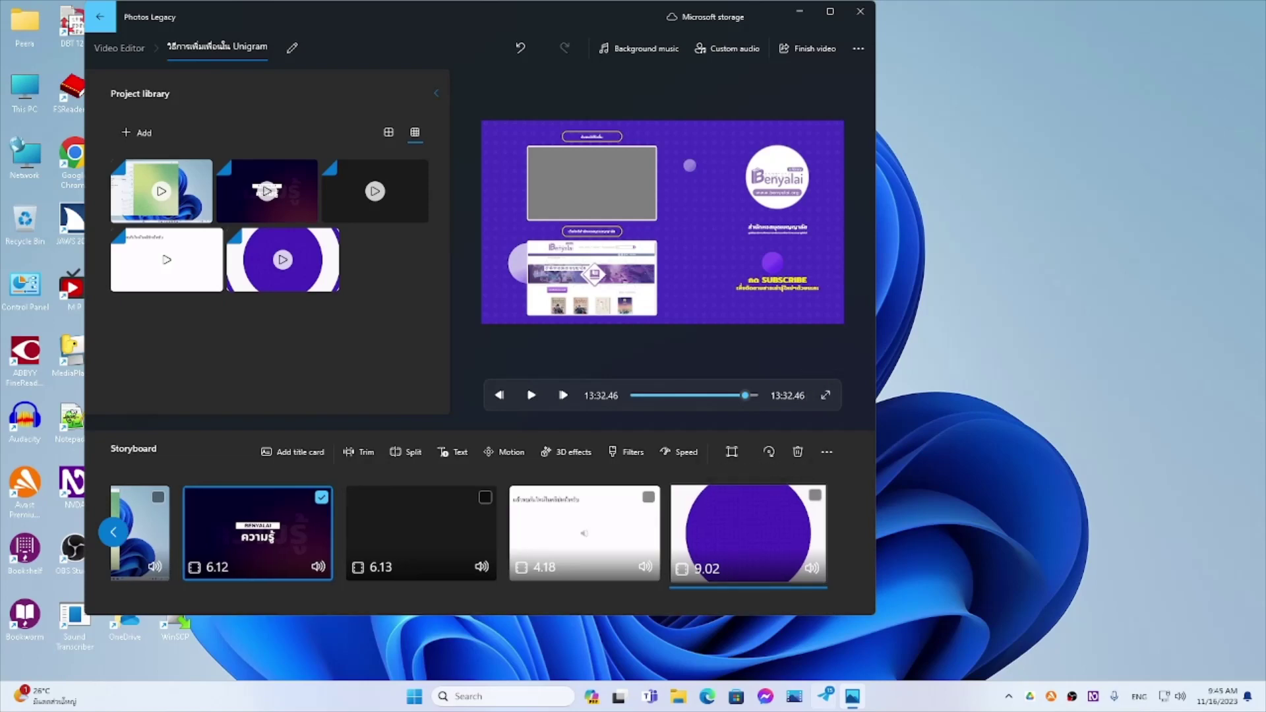
{"action": "key", "text": "Left"}
{"action": "key", "text": "Left"}
{"action": "key", "text": "Left"}
{"action": "key", "text": "Left"}
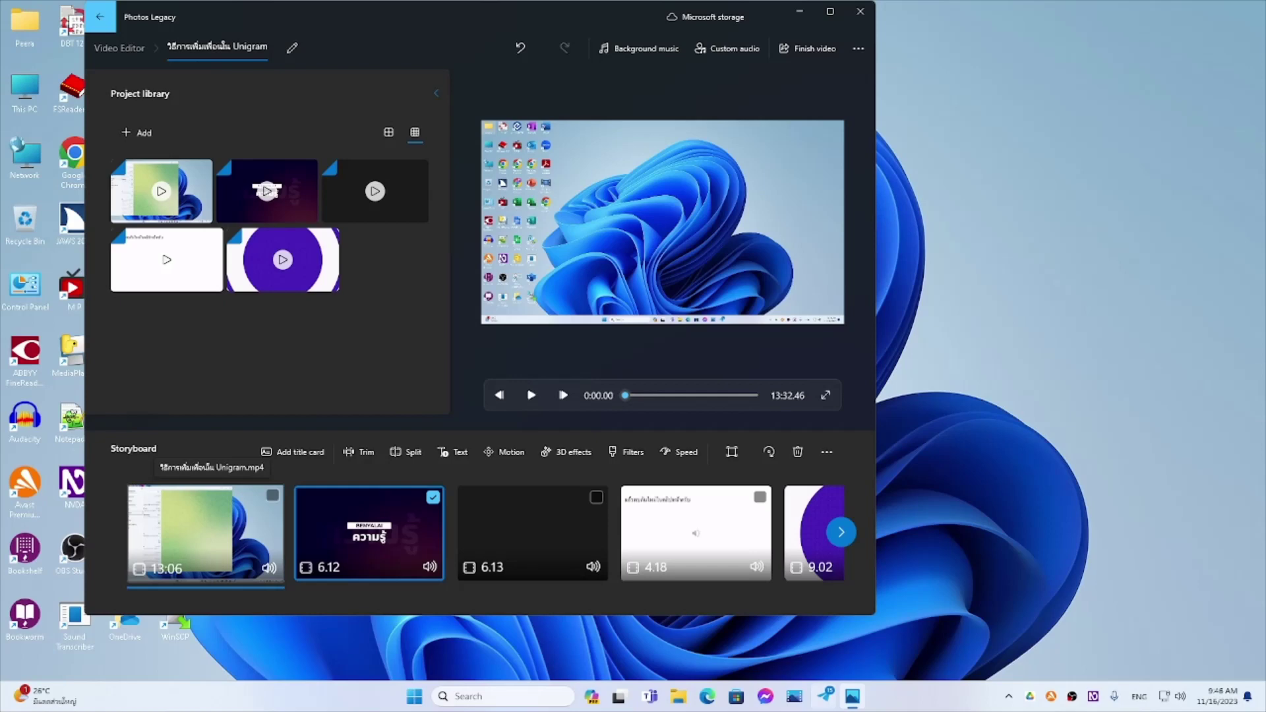
Select the 03begin clip in the storyboard, preview its first few seconds, and clear its selection
{"action": "key", "text": "Right"}
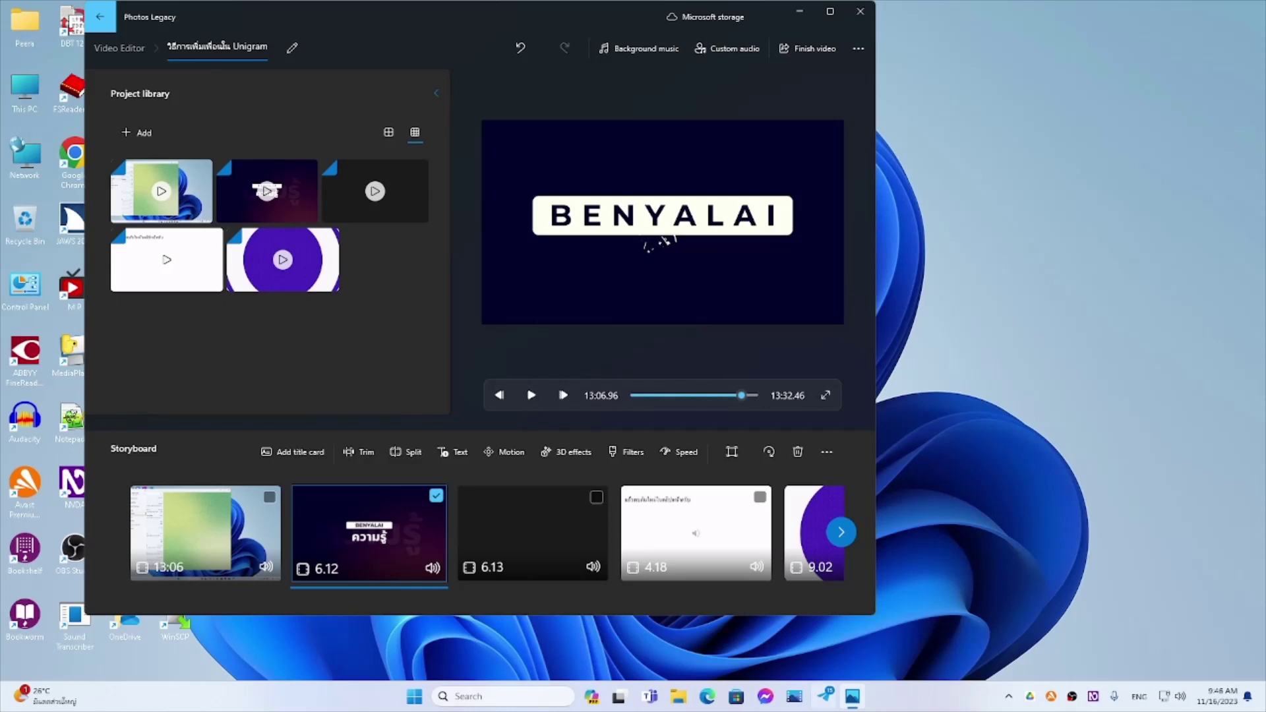
{"action": "key", "text": "Right"}
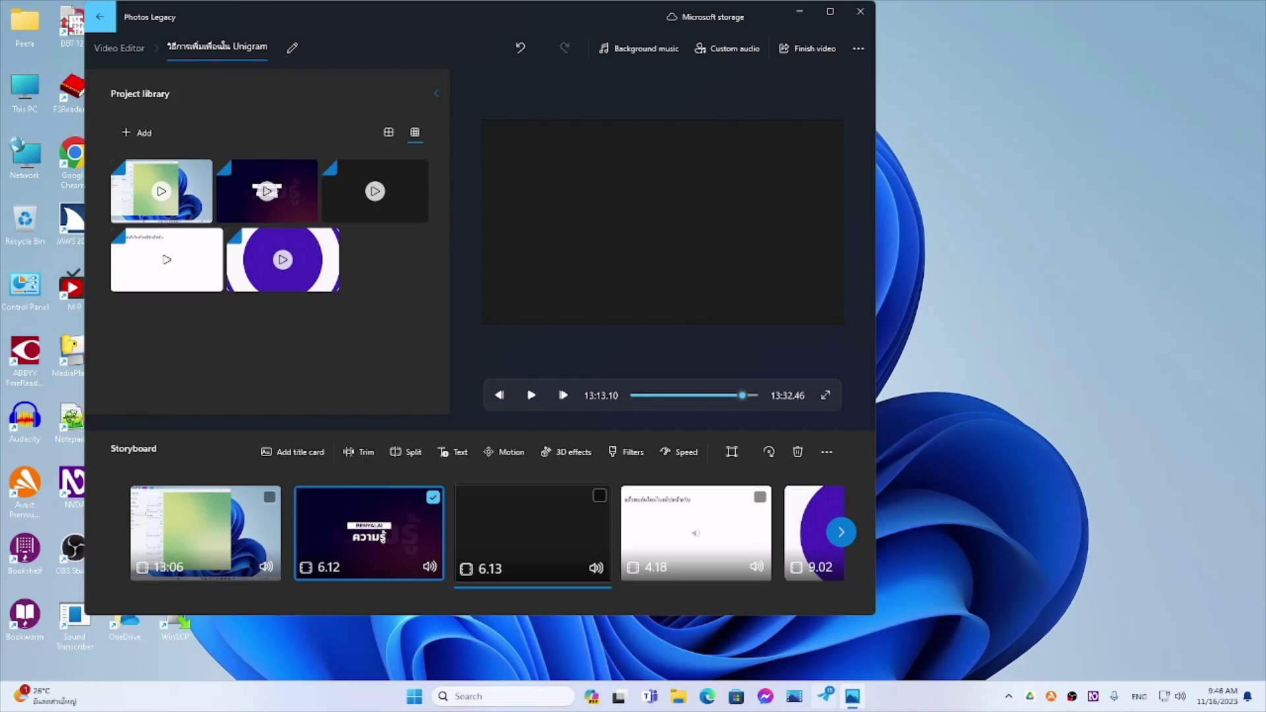
{"action": "key", "text": "space"}
{"action": "key", "text": "shift+Tab"}
{"action": "key", "text": "shift+Tab"}
{"action": "key", "text": "shift+Tab"}
{"action": "key", "text": "shift+Tab"}
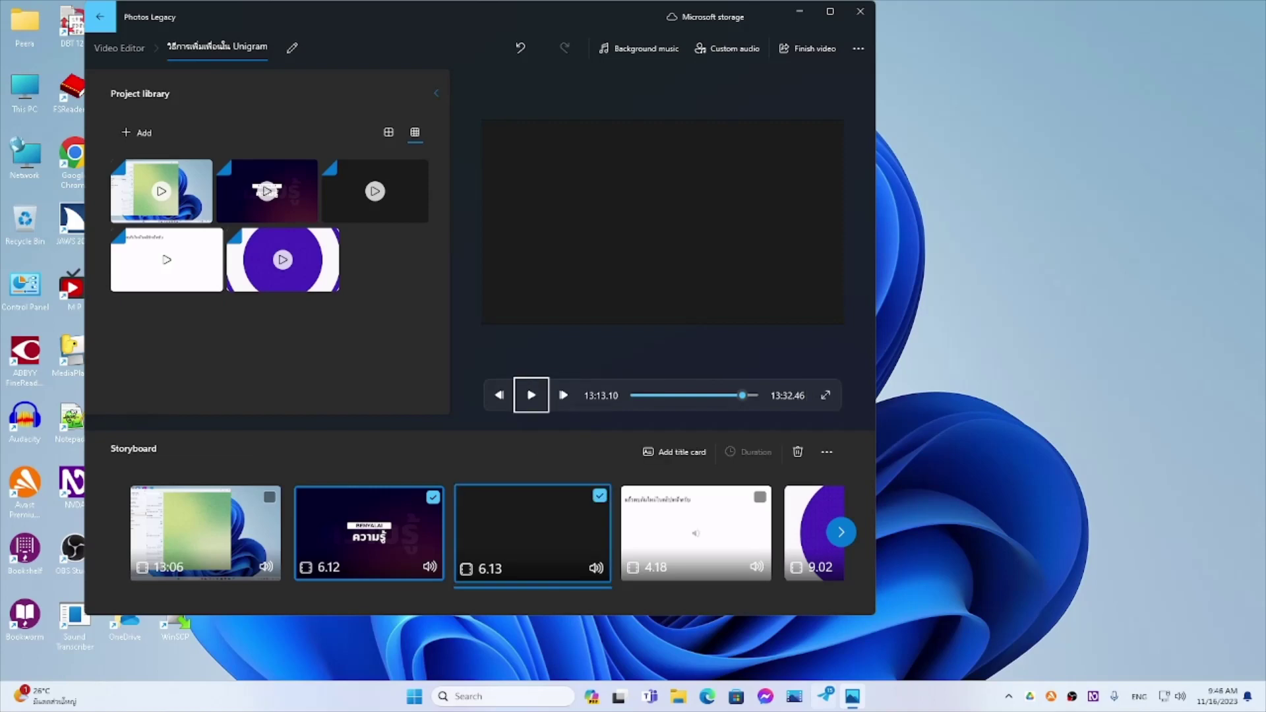
{"action": "key", "text": "space"}
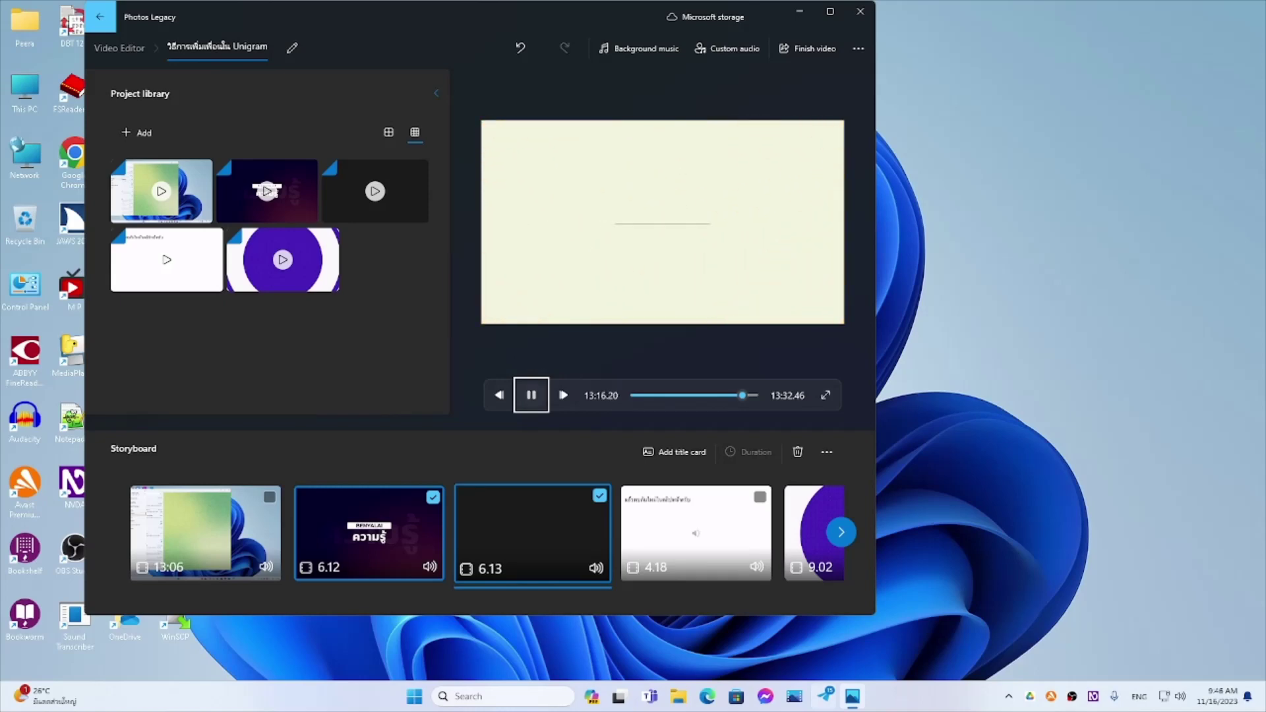
{"action": "key", "text": "space"}
{"action": "key", "text": "Tab"}
{"action": "key", "text": "Tab"}
{"action": "key", "text": "Tab"}
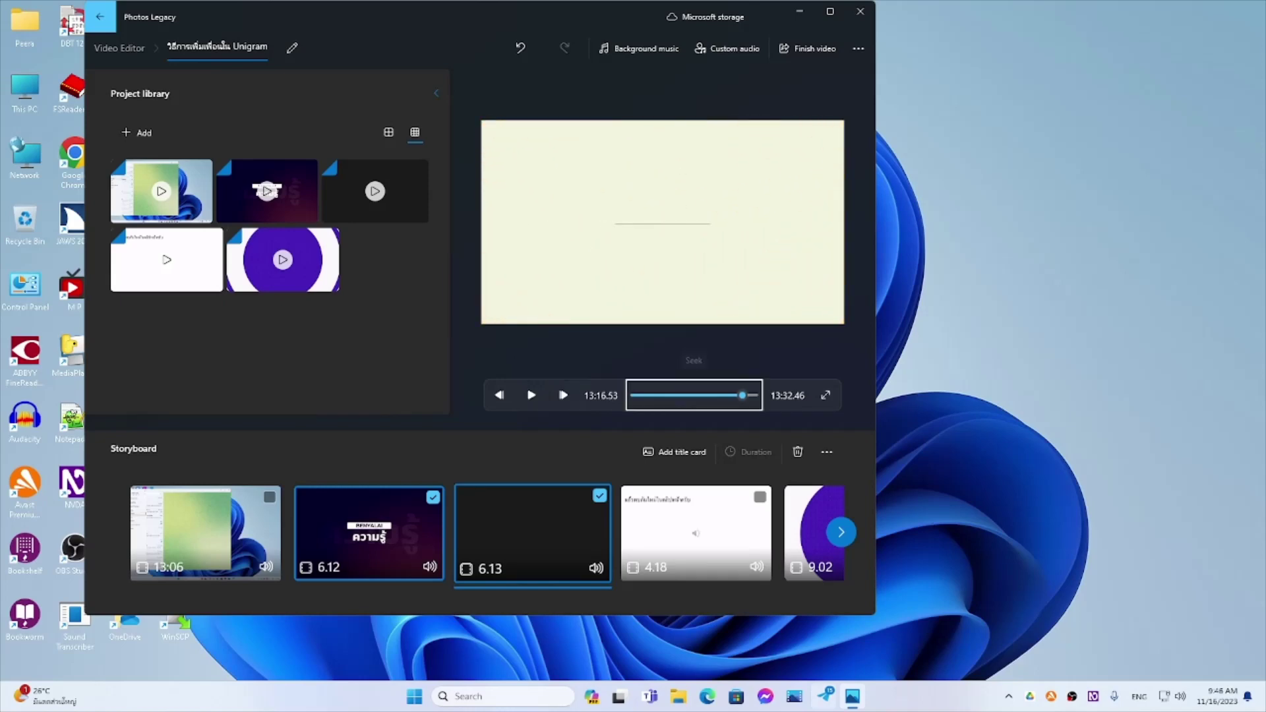
{"action": "key", "text": "Tab"}
{"action": "key", "text": "Right"}
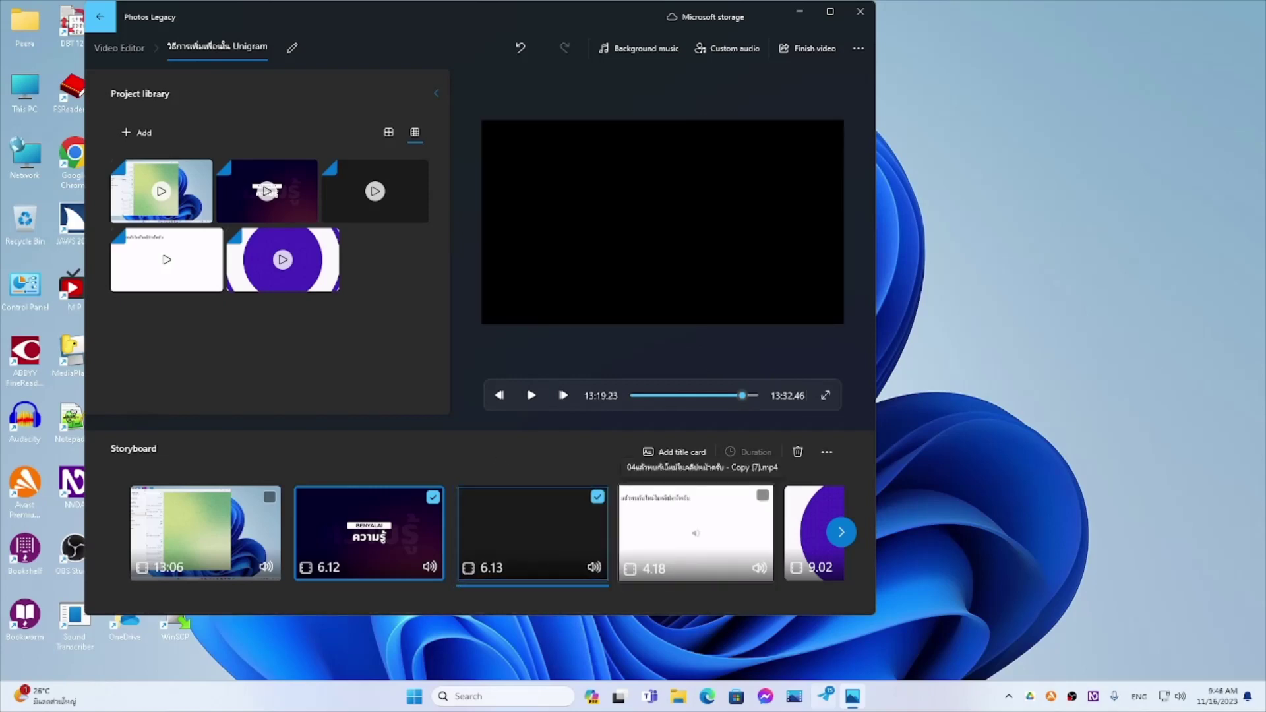
{"action": "key", "text": "space"}
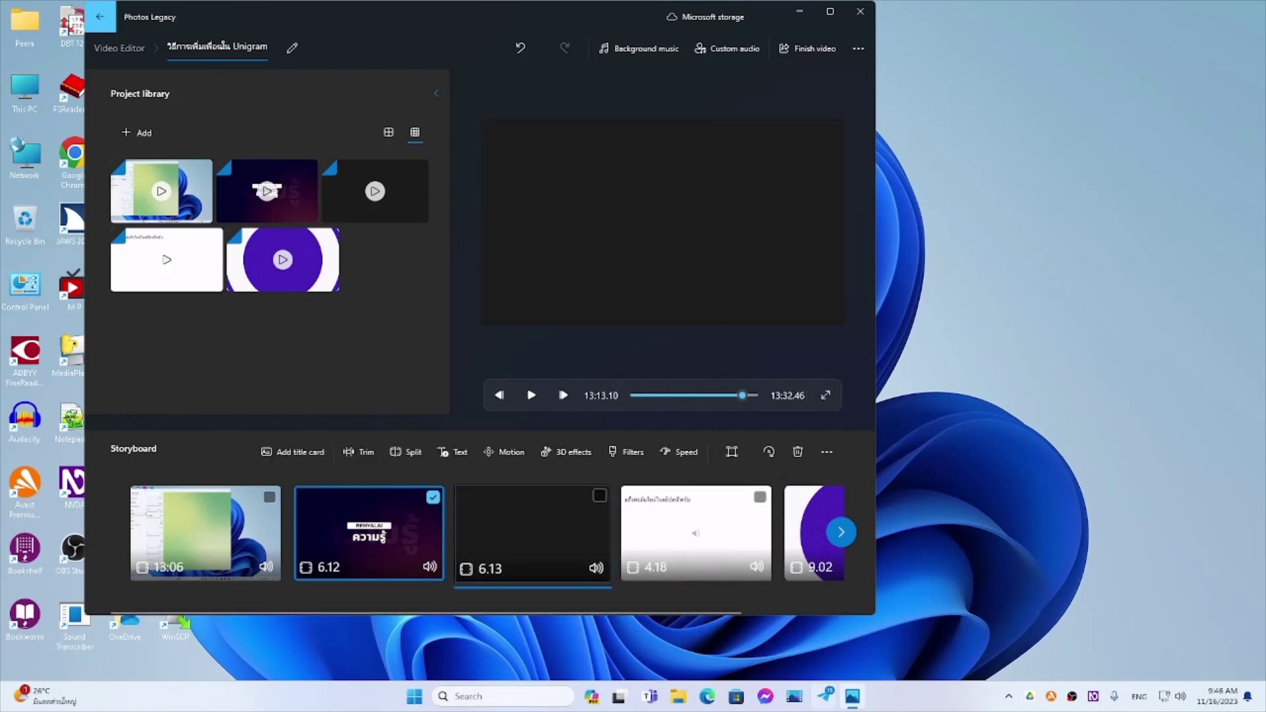
Select the closing clip 04แล้วพบกันใหม่ในคลิปหน้าครับ, play it, and clear its selection
{"action": "key", "text": "Right"}
{"action": "key", "text": "space"}
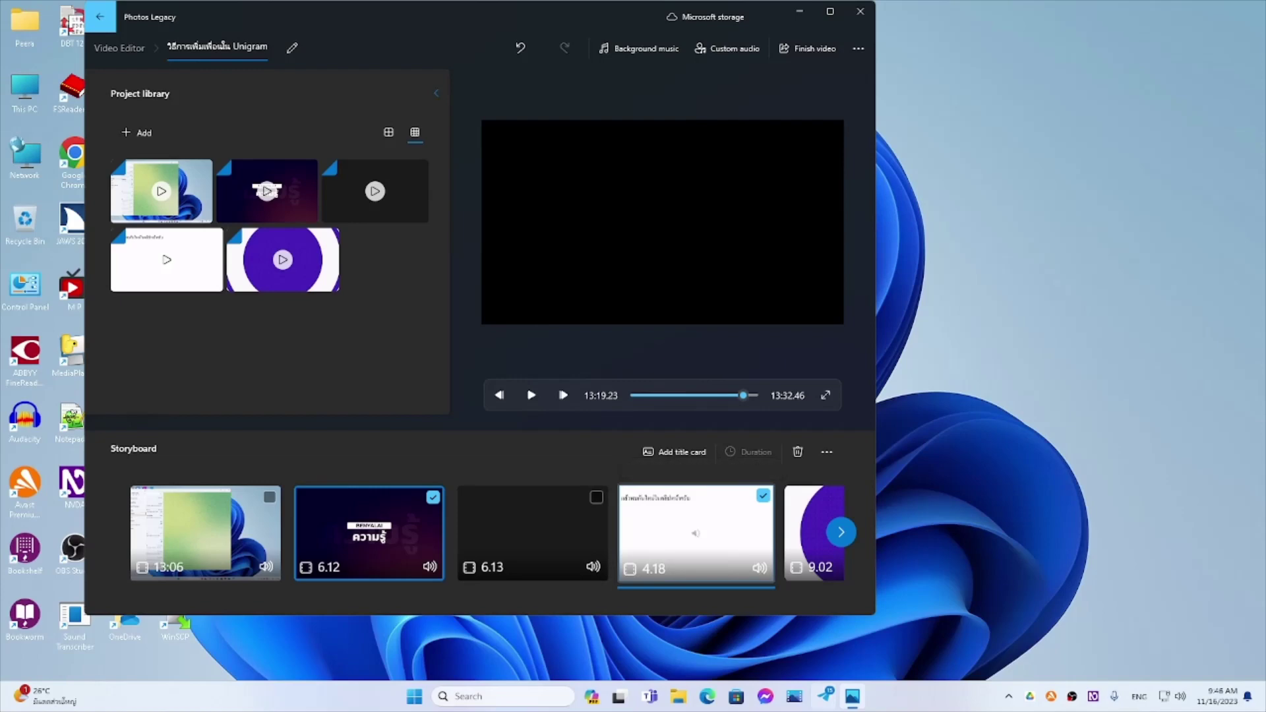
{"action": "key", "text": "shift+Tab"}
{"action": "key", "text": "shift+Tab"}
{"action": "key", "text": "shift+Tab"}
{"action": "key", "text": "shift+Tab"}
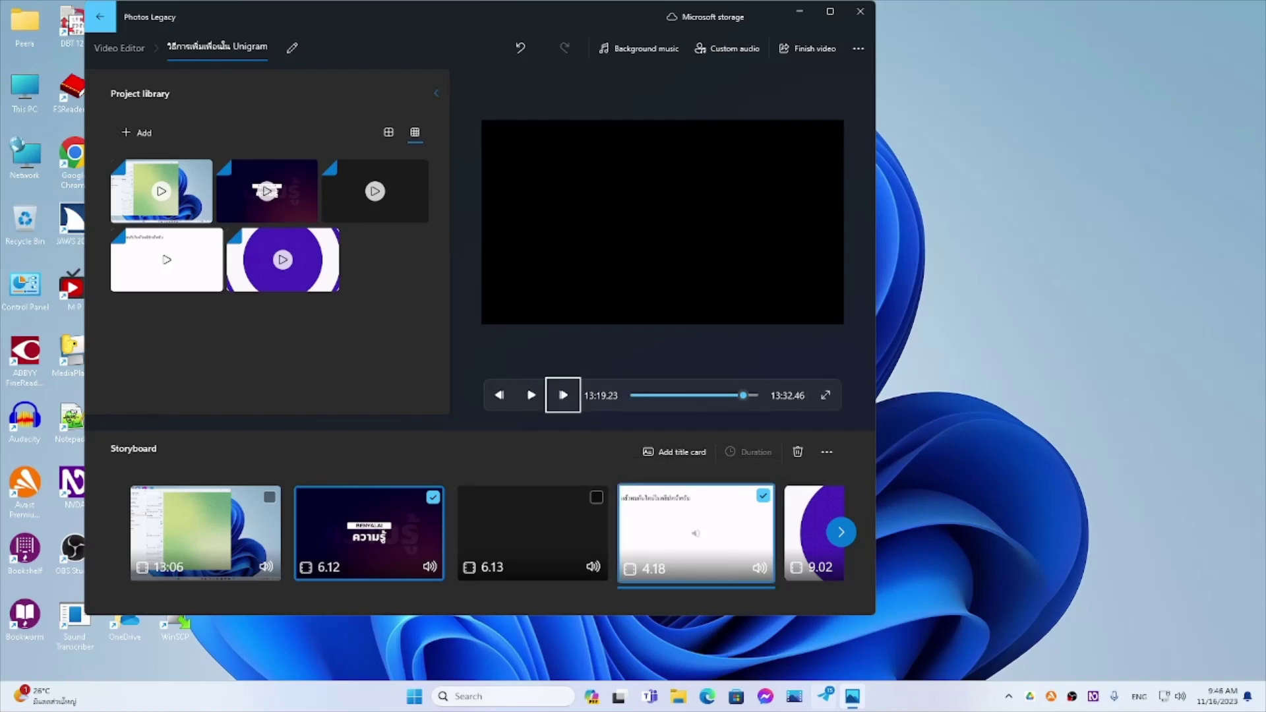
{"action": "key", "text": "space"}
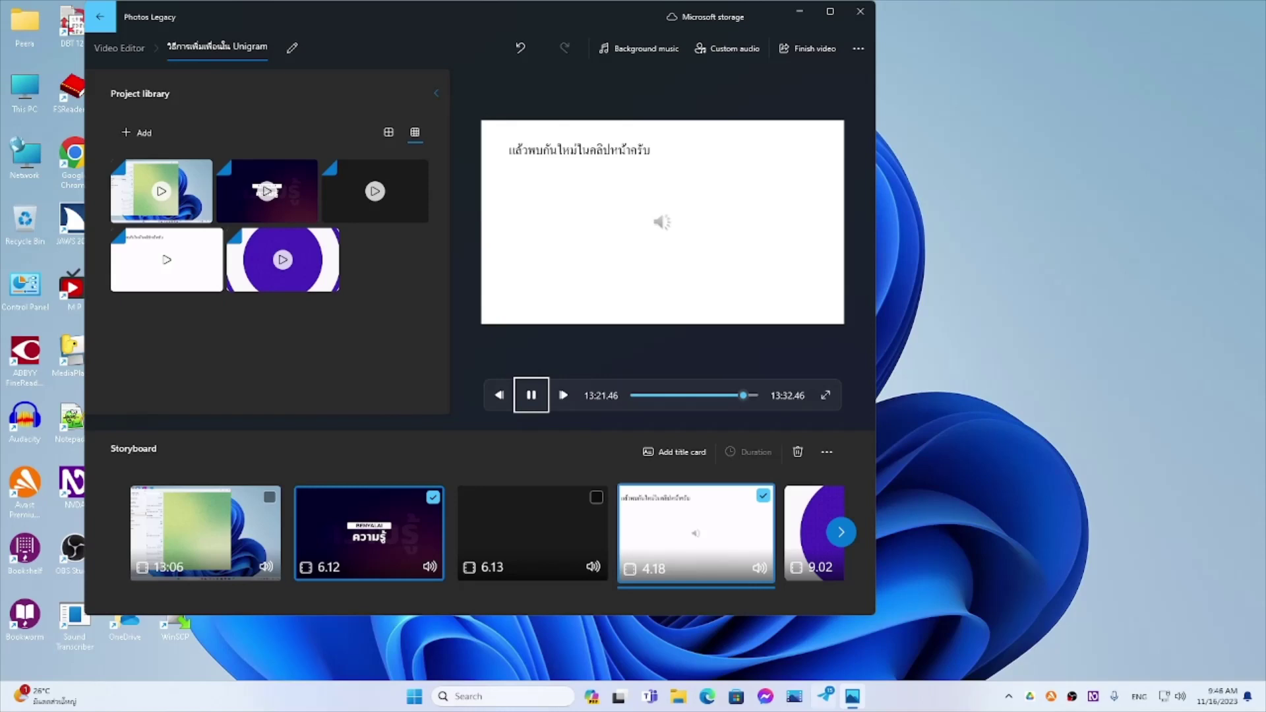
{"action": "key", "text": "space"}
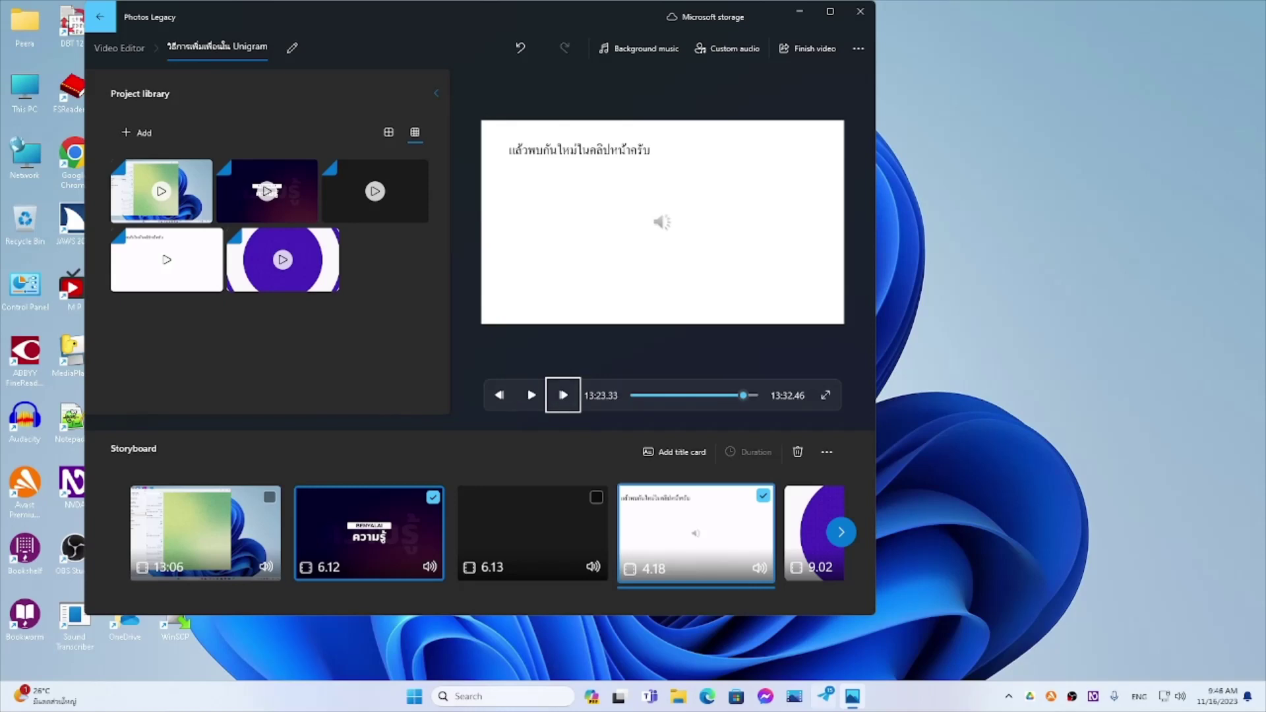
{"action": "key", "text": "Tab"}
{"action": "key", "text": "Tab"}
{"action": "key", "text": "Tab"}
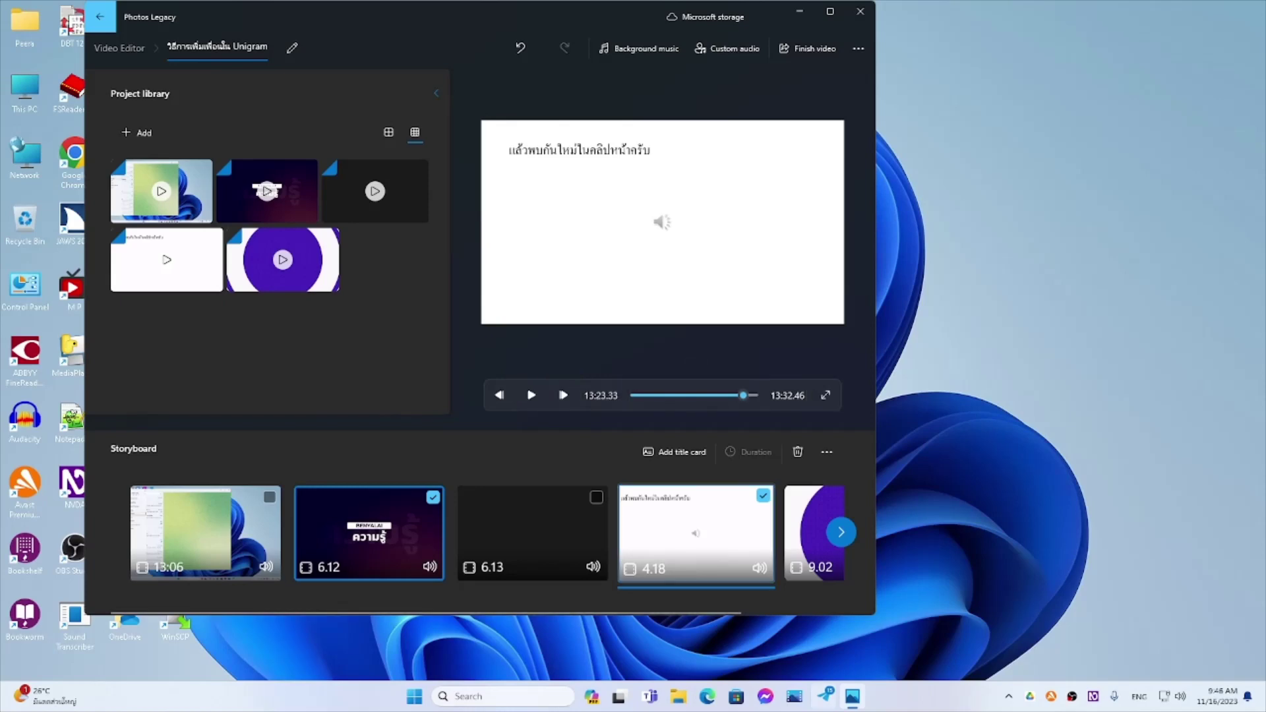
{"action": "key", "text": "space"}
Select the end-credit clip in the storyboard, preview its first couple of seconds, and clear its selection
{"action": "key", "text": "Right"}
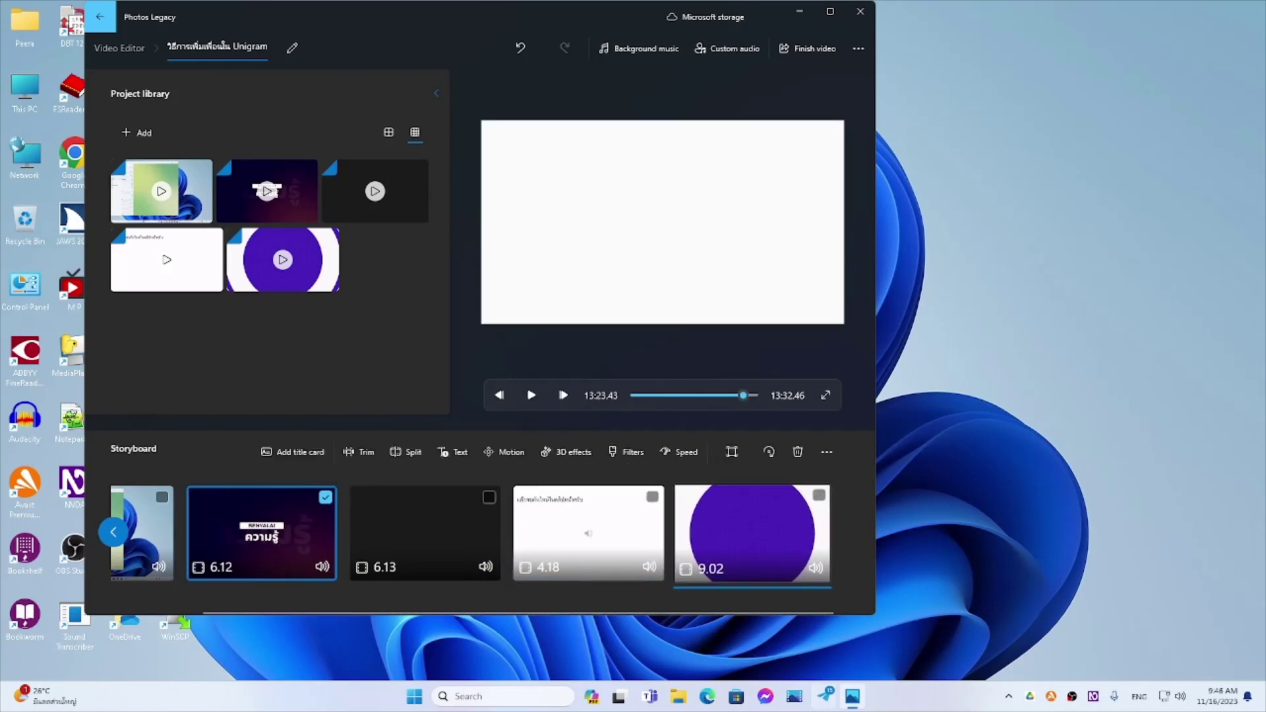
{"action": "key", "text": "space"}
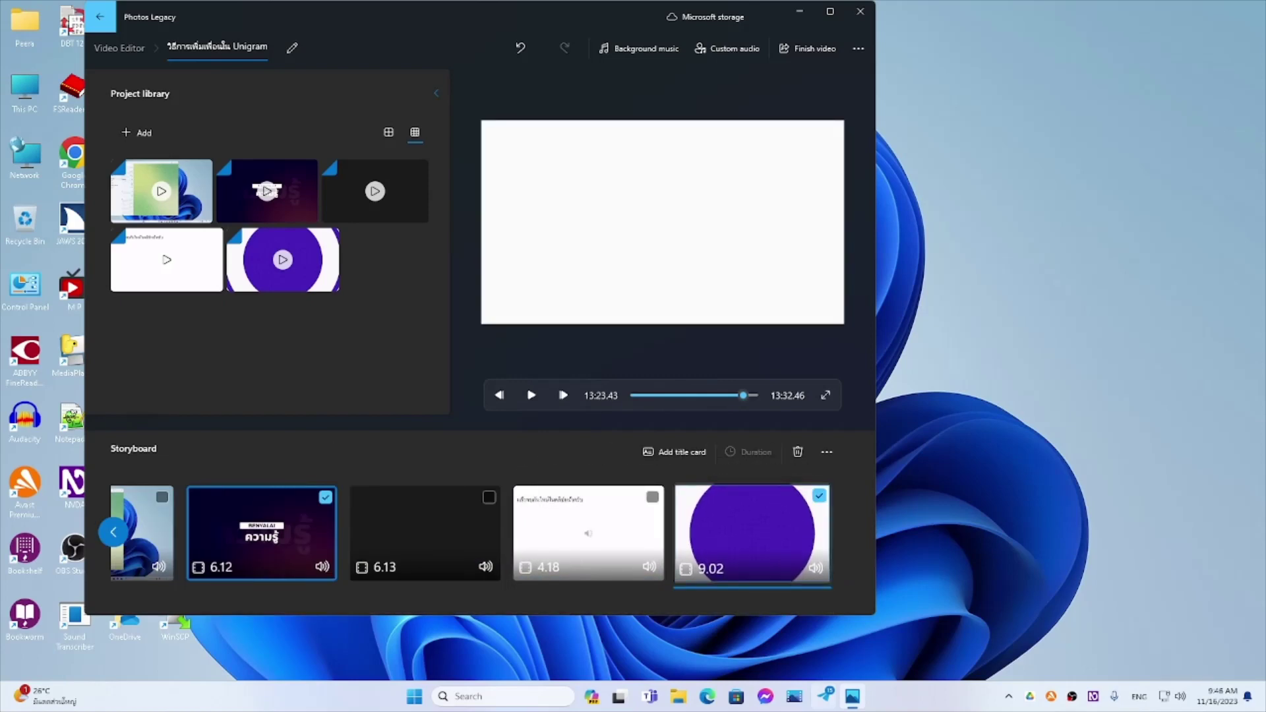
{"action": "key", "text": "shift+Tab"}
{"action": "key", "text": "shift+Tab"}
{"action": "key", "text": "shift+Tab"}
{"action": "key", "text": "shift+Tab"}
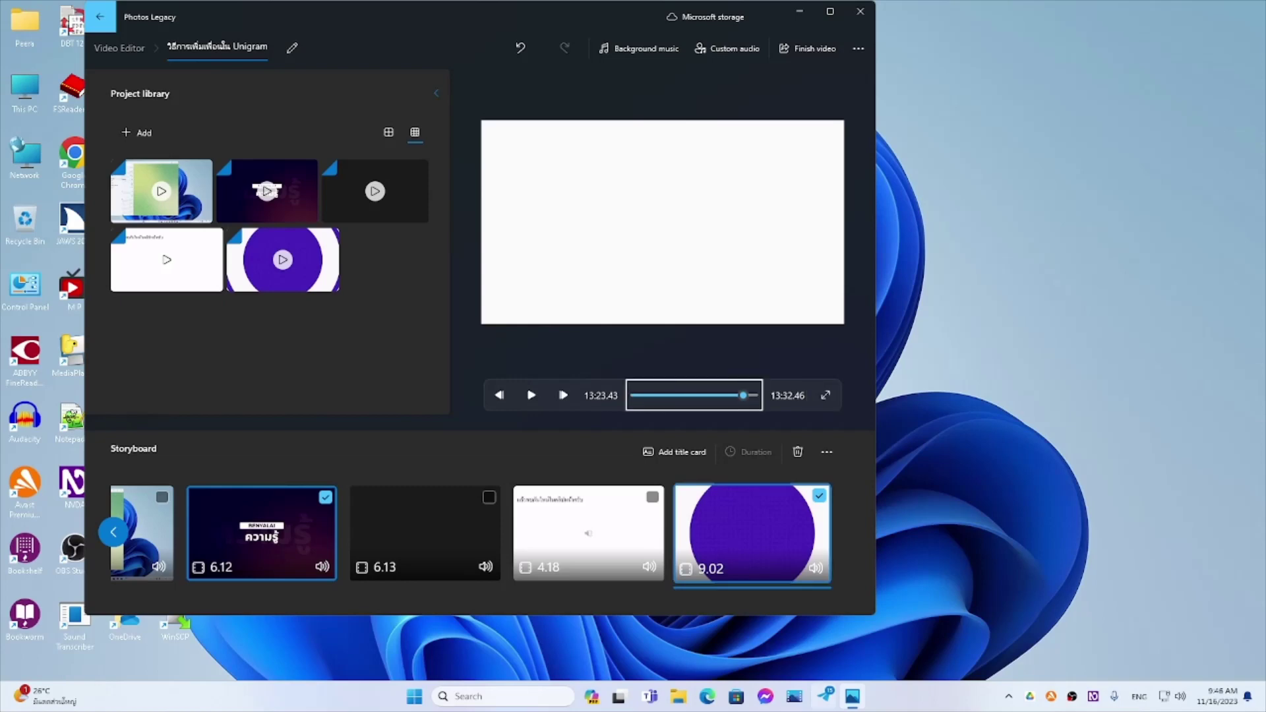
{"action": "key", "text": "space"}
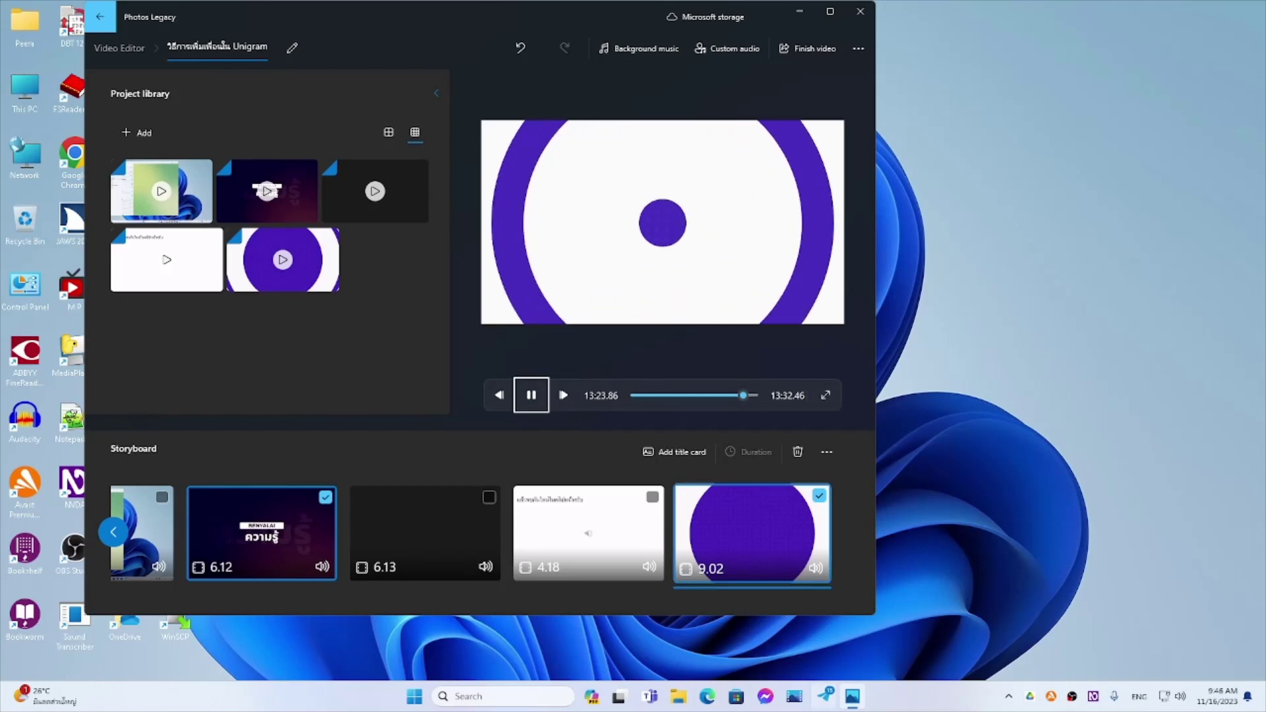
{"action": "key", "text": "space"}
{"action": "key", "text": "Tab"}
{"action": "key", "text": "Tab"}
{"action": "key", "text": "Tab"}
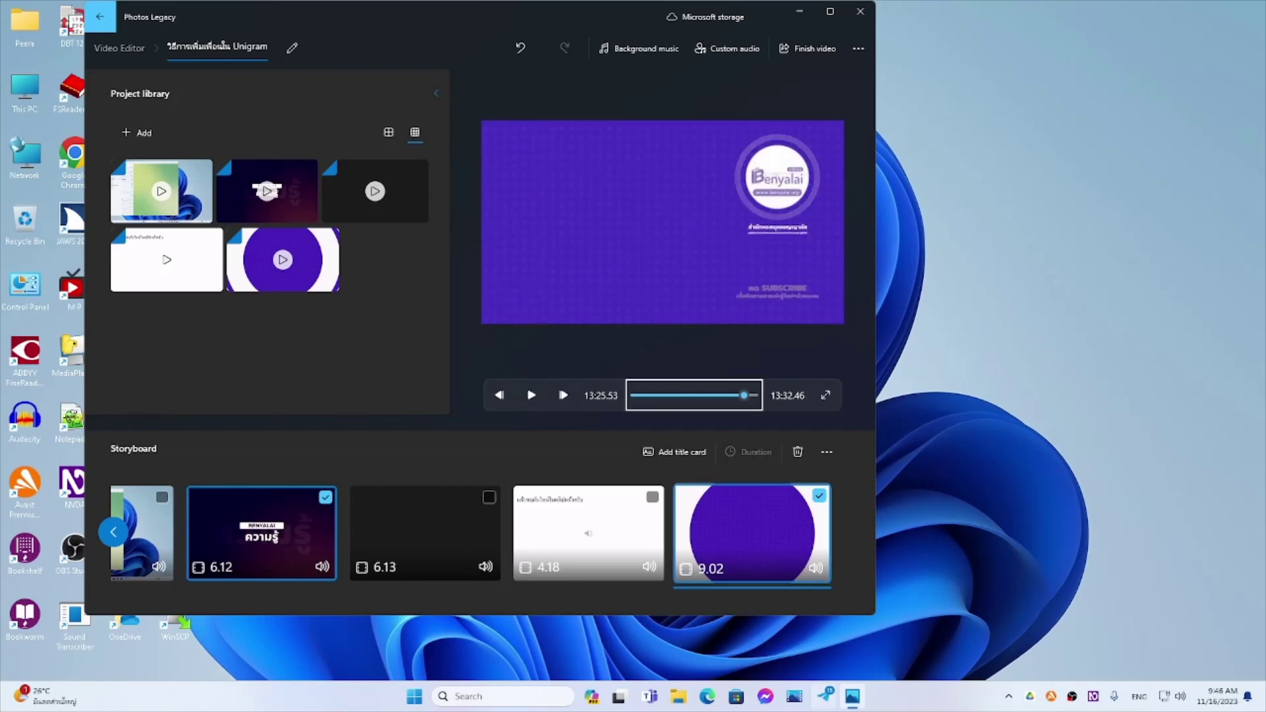
{"action": "key", "text": "space"}
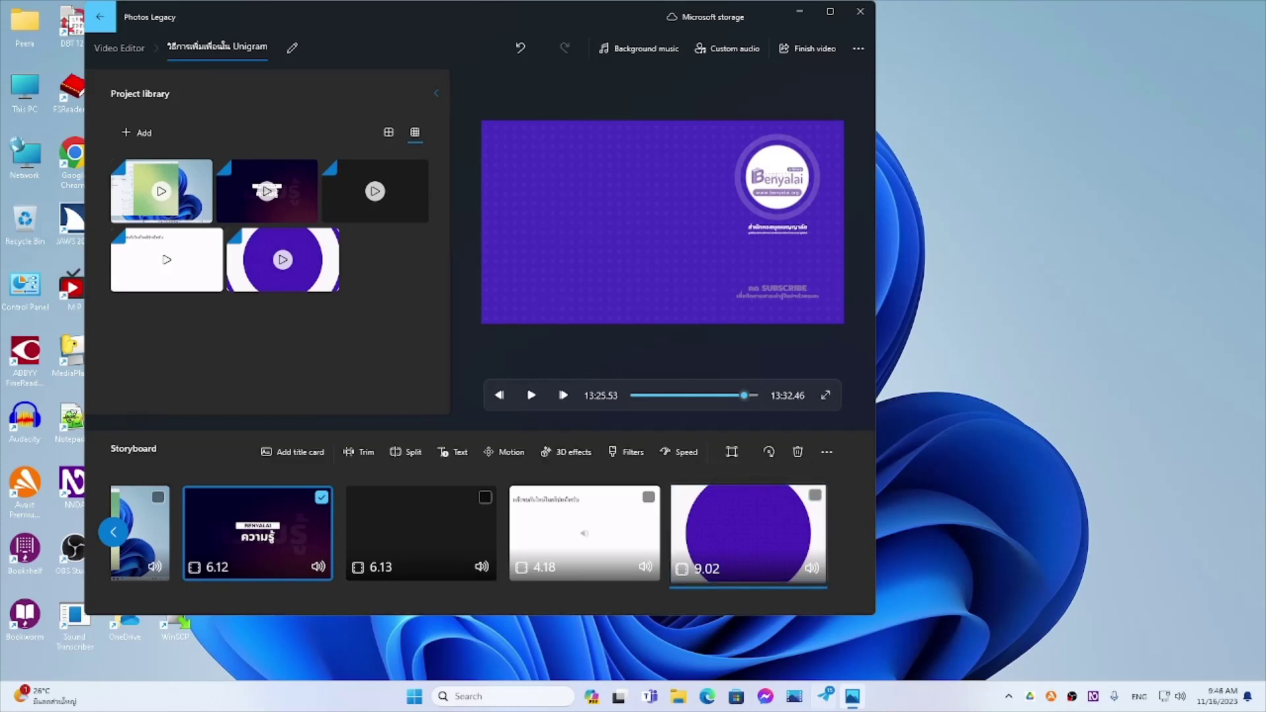
Return to the storyboard's beginning and make the selected 01Clip Title clip the current one
{"action": "key", "text": "Left"}
{"action": "key", "text": "Left"}
{"action": "key", "text": "Left"}
{"action": "key", "text": "Left"}
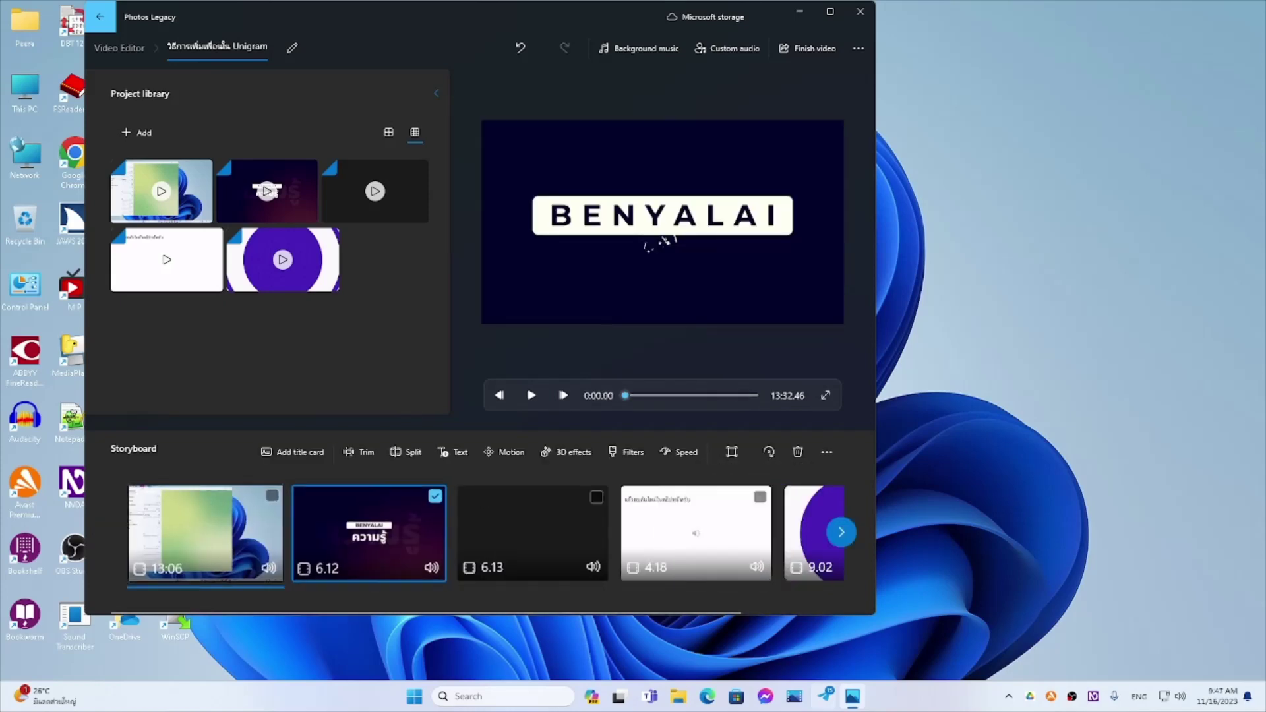
{"action": "key", "text": "Right"}
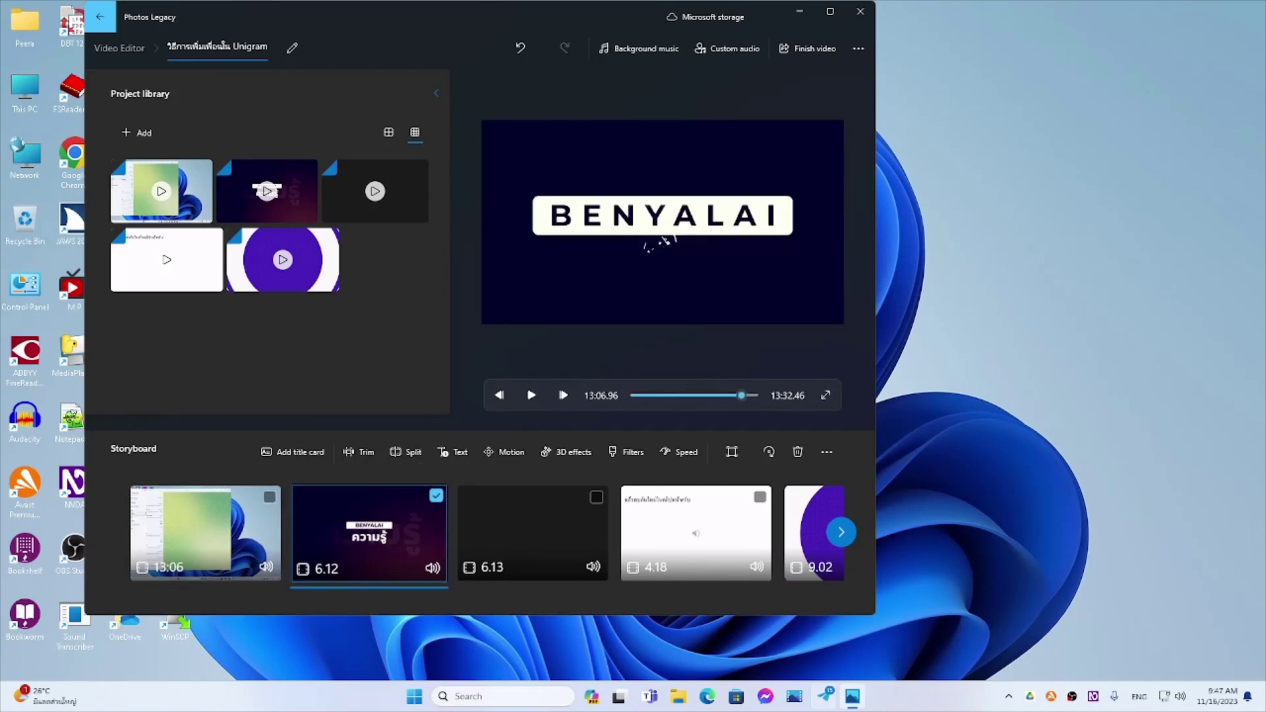
Step through the 03begin and closing clips and view the rest of the storyboard up to the end-credit clip
{"action": "key", "text": "Right"}
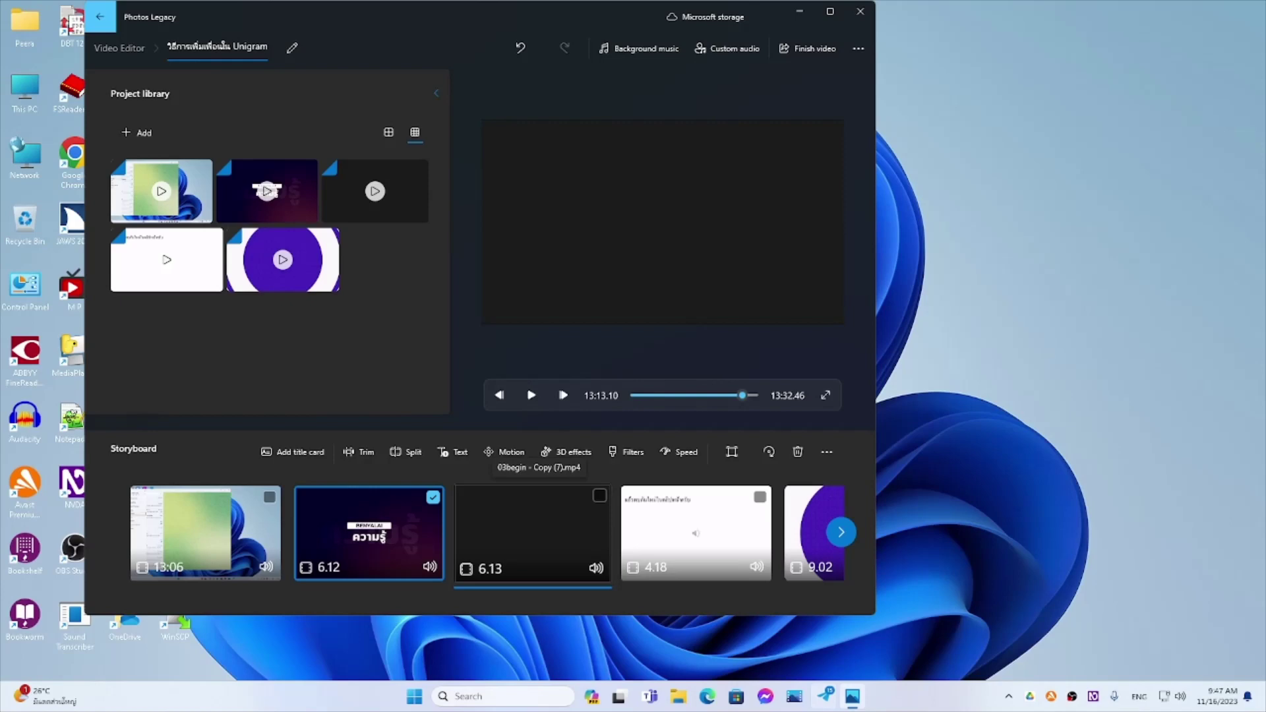
{"action": "key", "text": "Right"}
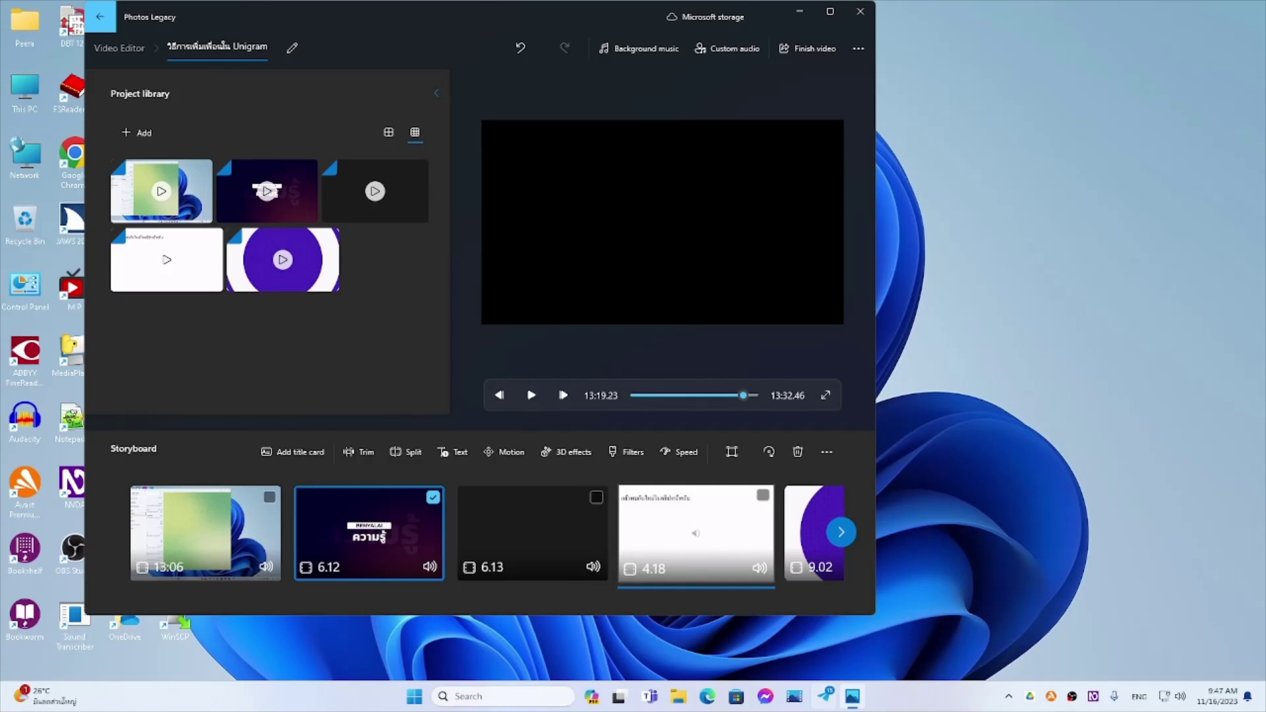
{"action": "scroll", "coordinate": [632, 532], "scroll_direction": "down", "scroll_amount": 2}
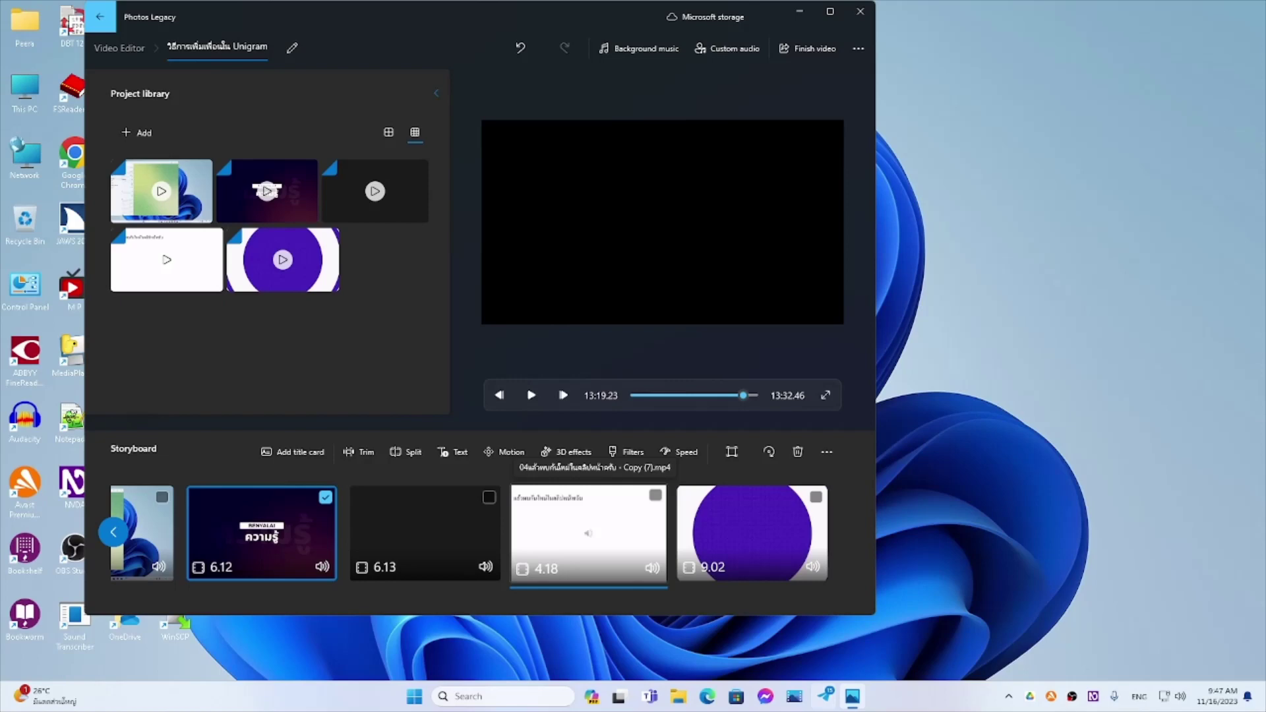
Move the 13:06 recording clip from the storyboard's start to between the 03begin clip and the closing clip
{"action": "left_click", "coordinate": [113, 532]}
{"action": "left_click", "coordinate": [206, 528]}
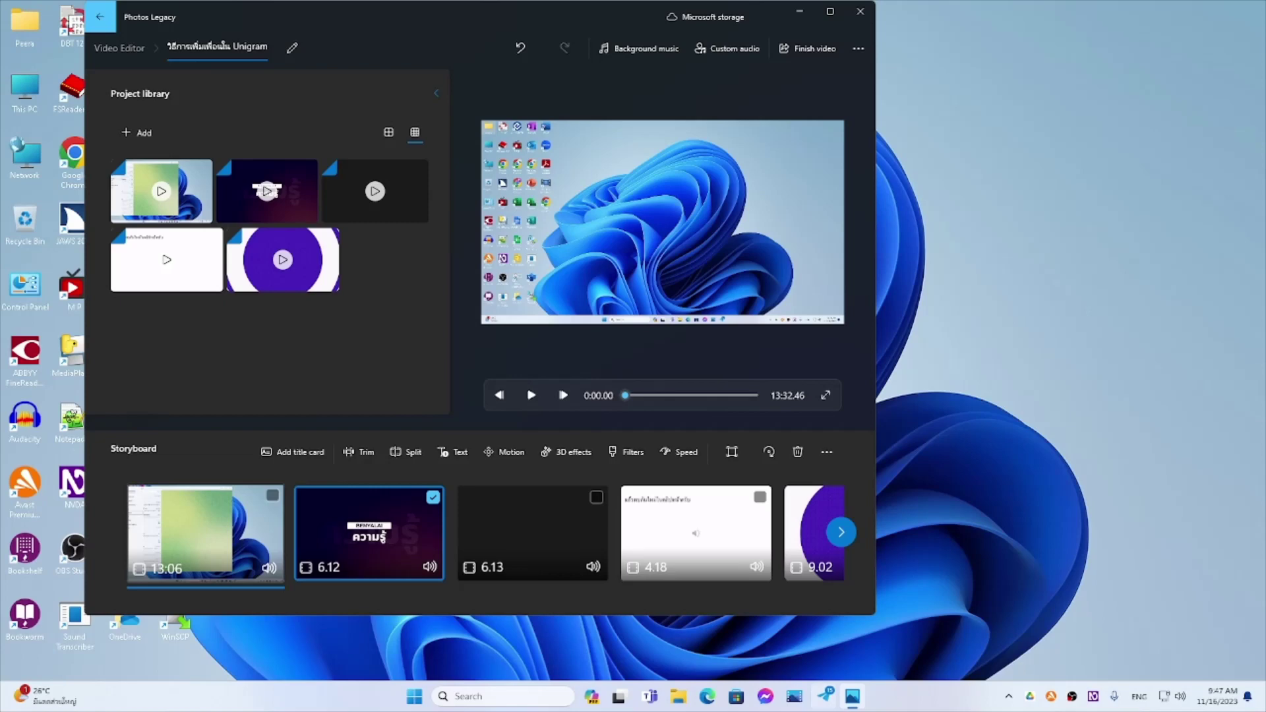
{"action": "key", "text": "Delete"}
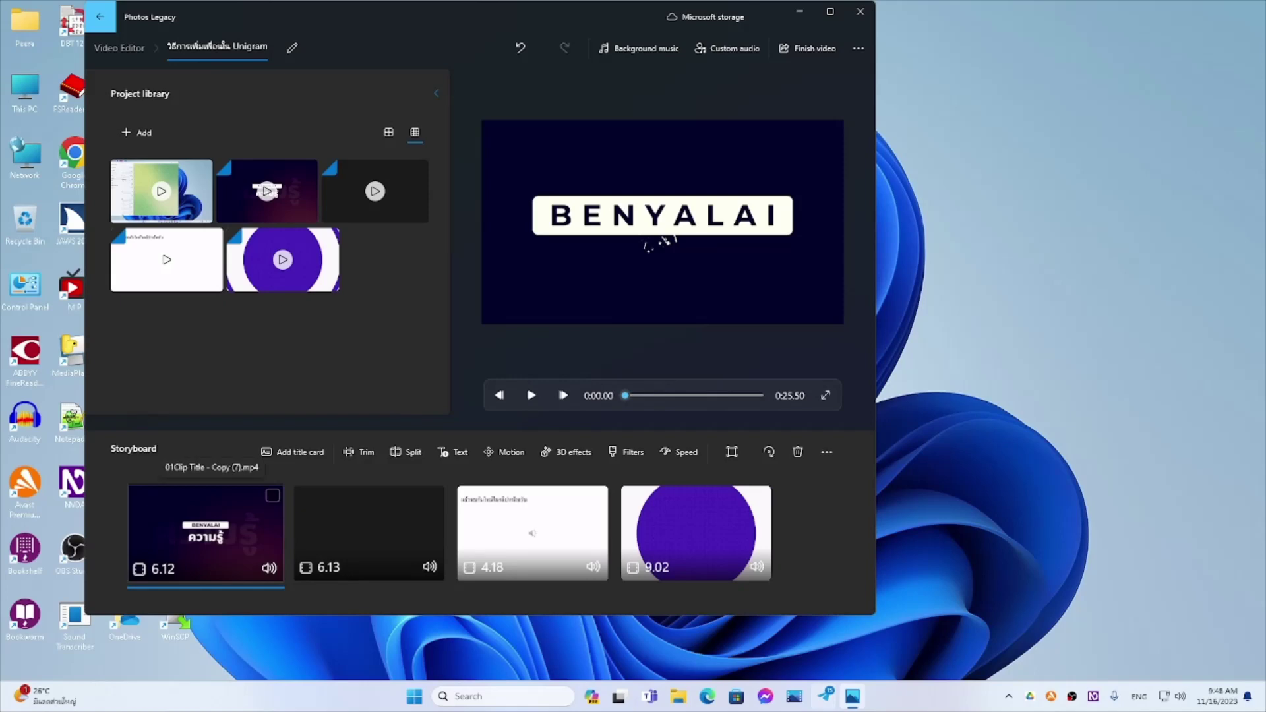
{"action": "left_click", "coordinate": [369, 532]}
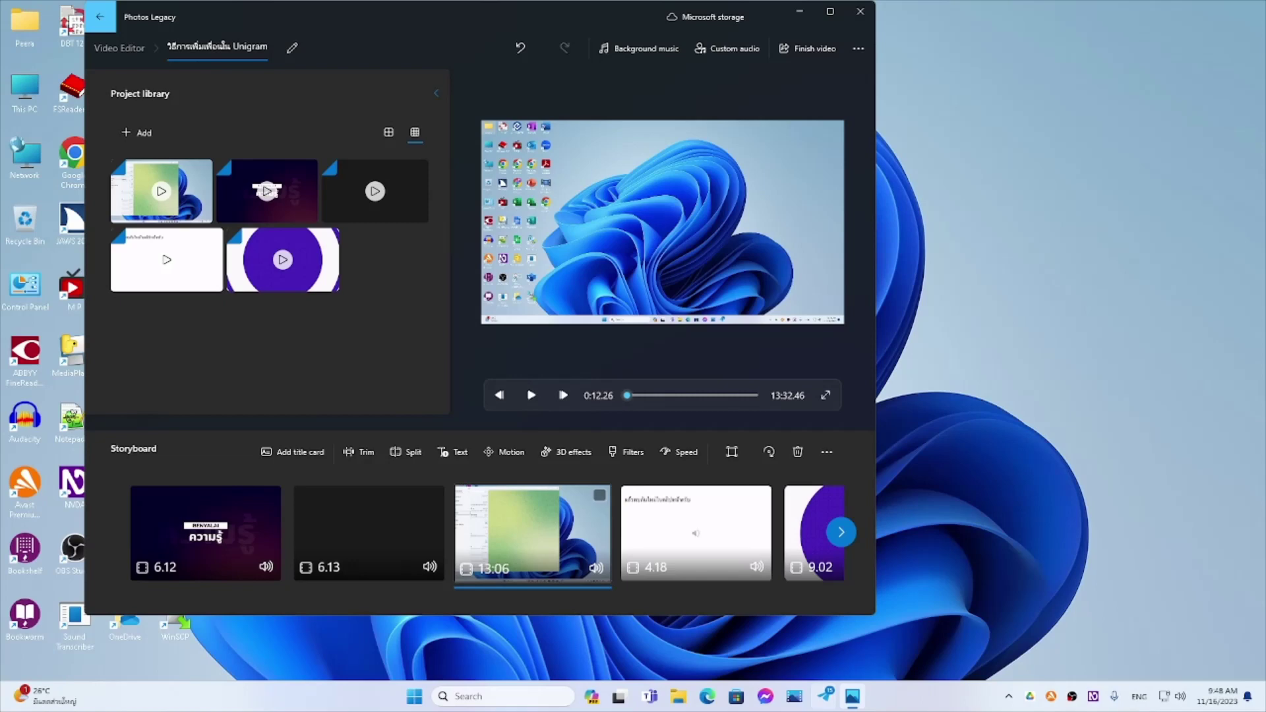
Check the storyboard order by viewing each clip in turn, from 01Clip Title through to the end-credit clip
{"action": "left_click", "coordinate": [206, 527]}
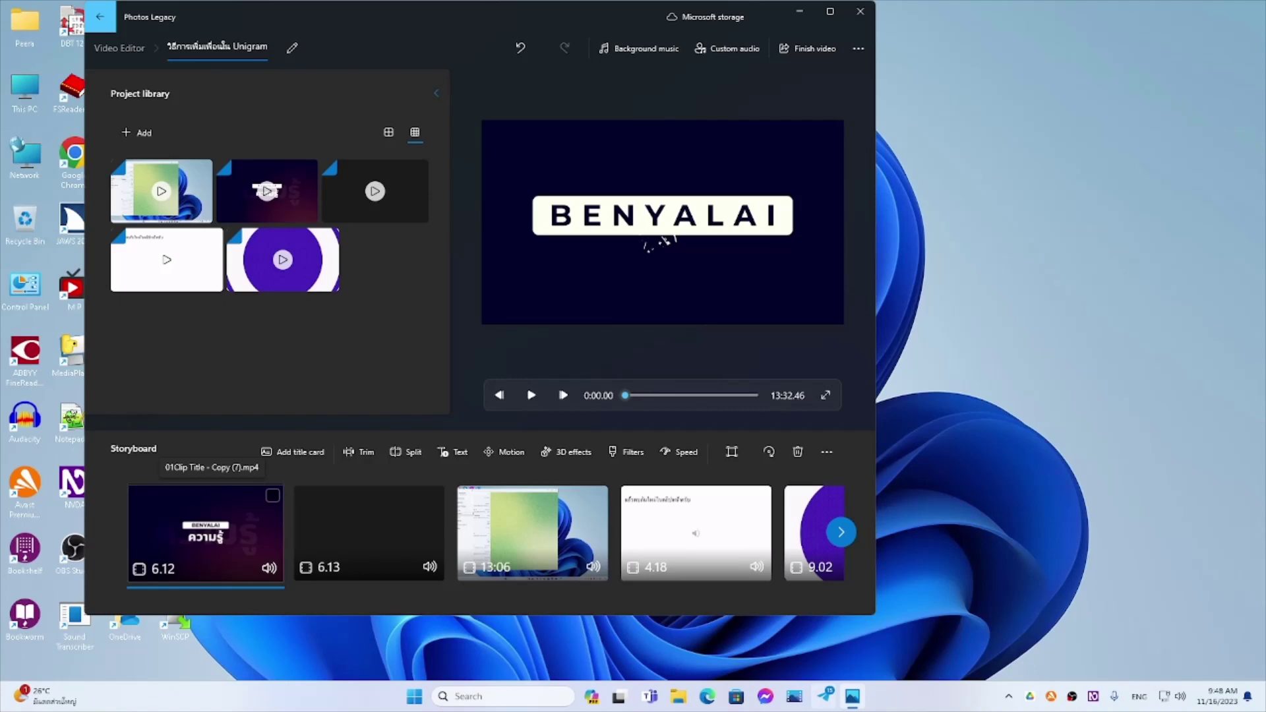
{"action": "left_click", "coordinate": [369, 531]}
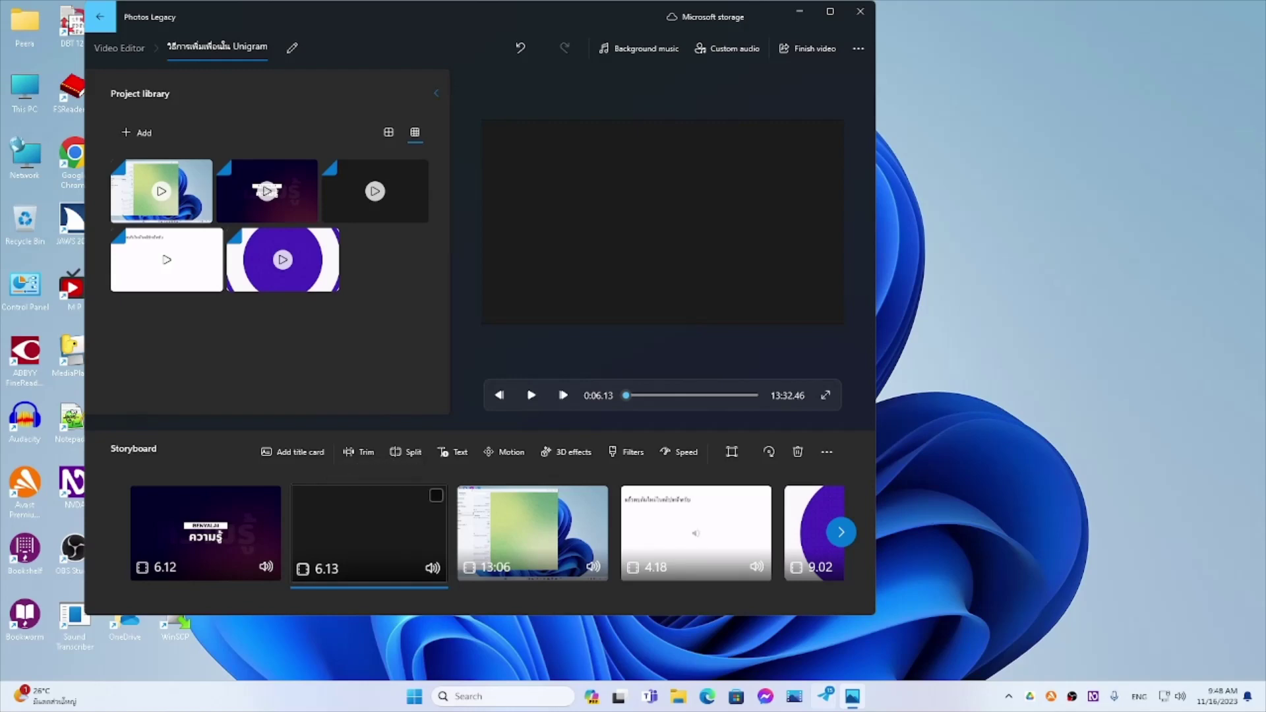
{"action": "left_click", "coordinate": [532, 531]}
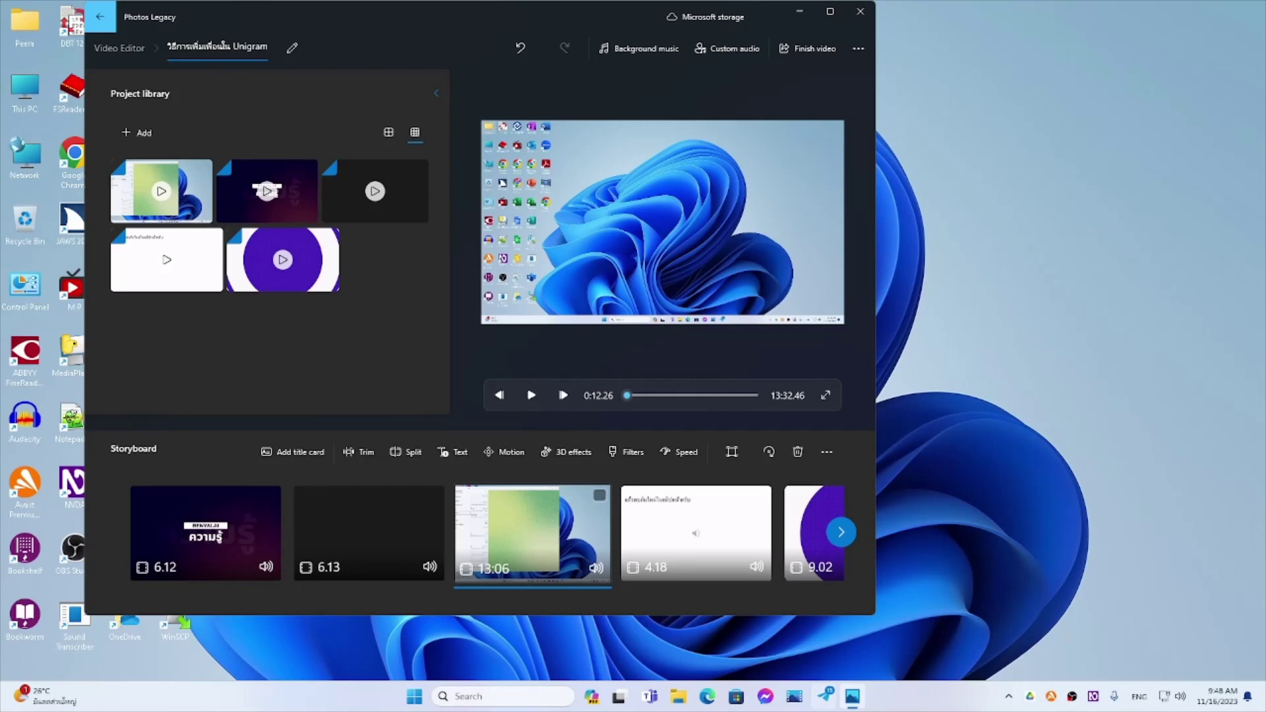
{"action": "left_click", "coordinate": [695, 531]}
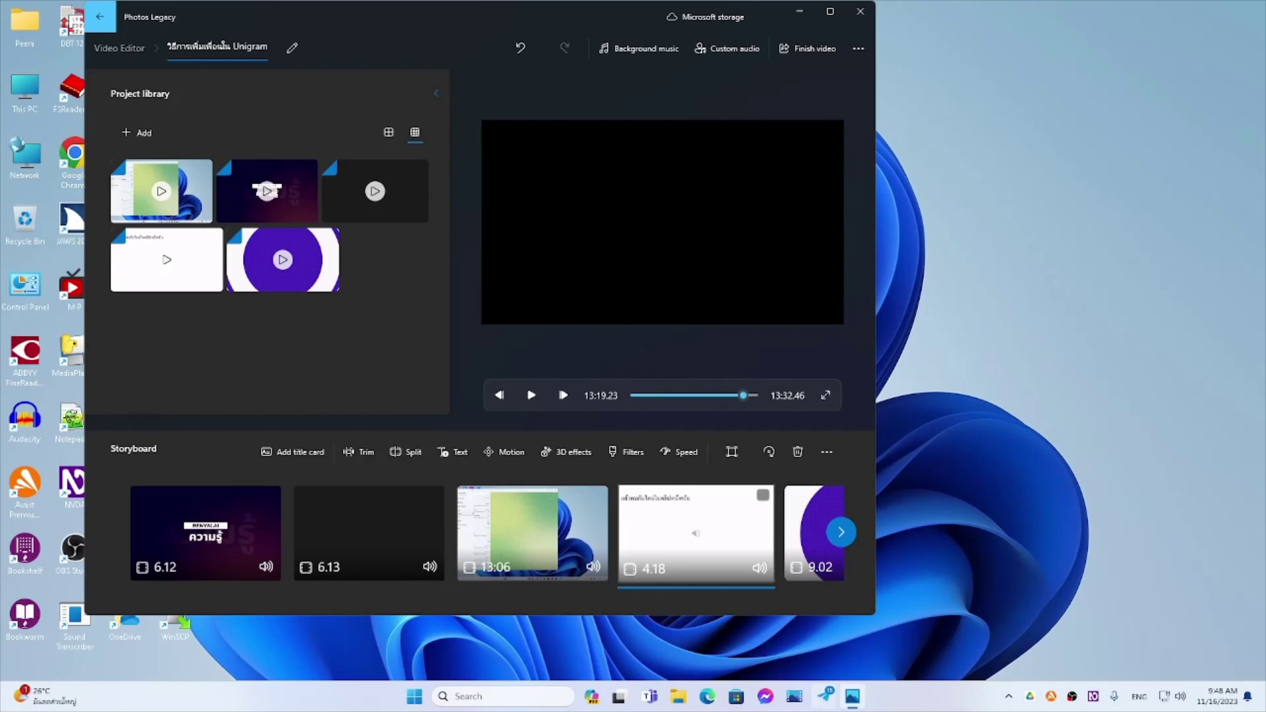
{"action": "key", "text": "Right"}
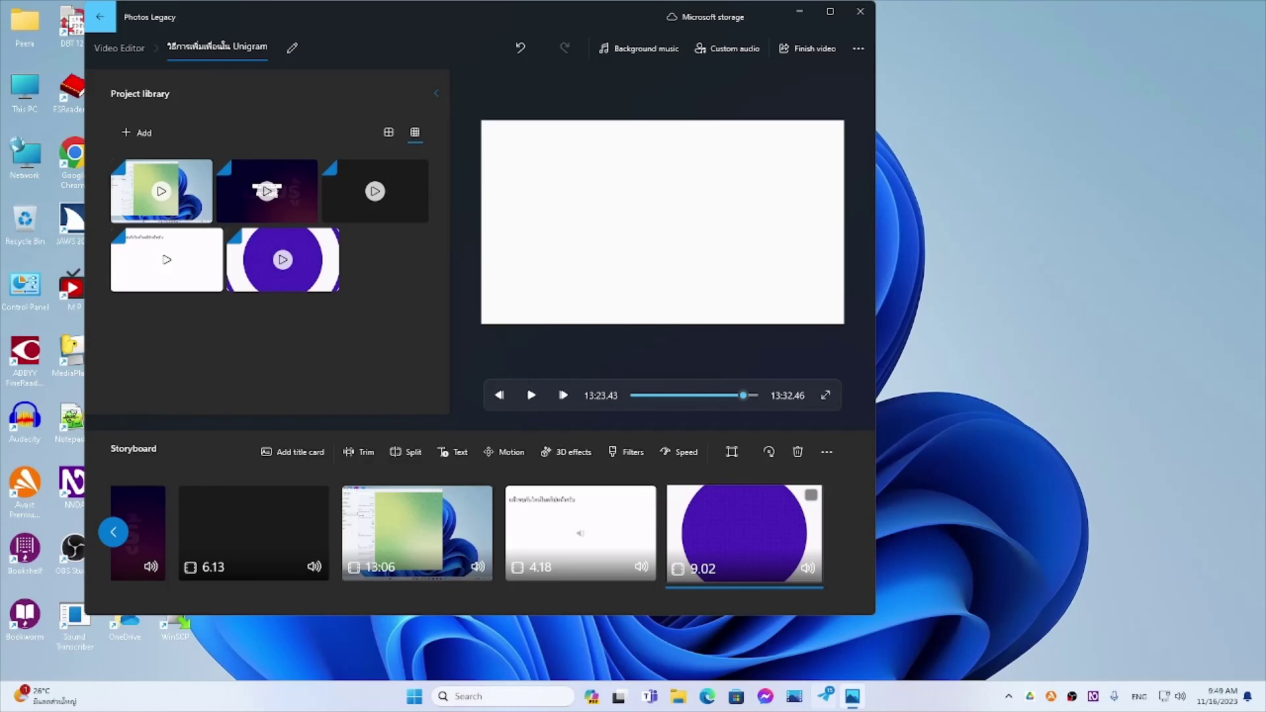
Return to the storyboard's beginning, select the 01Clip Title clip, and preview the video until about 0:18 in the recording
{"action": "key", "text": "Home"}
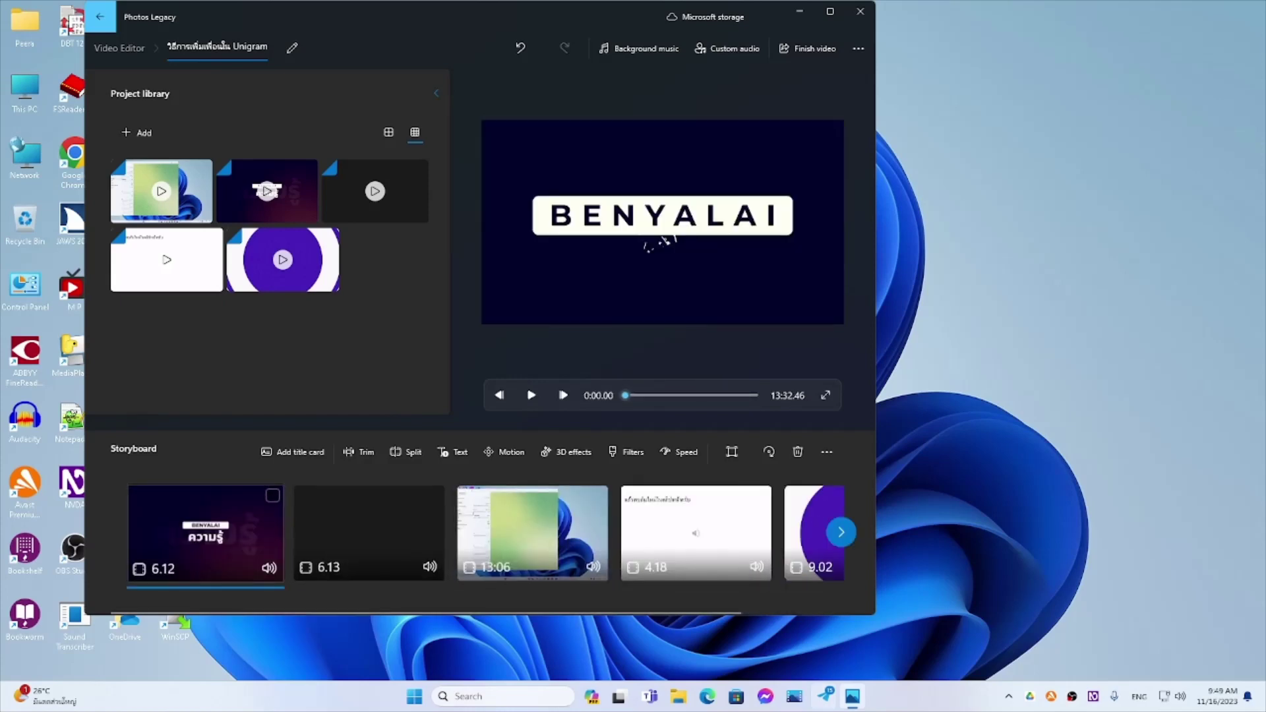
{"action": "key", "text": "space"}
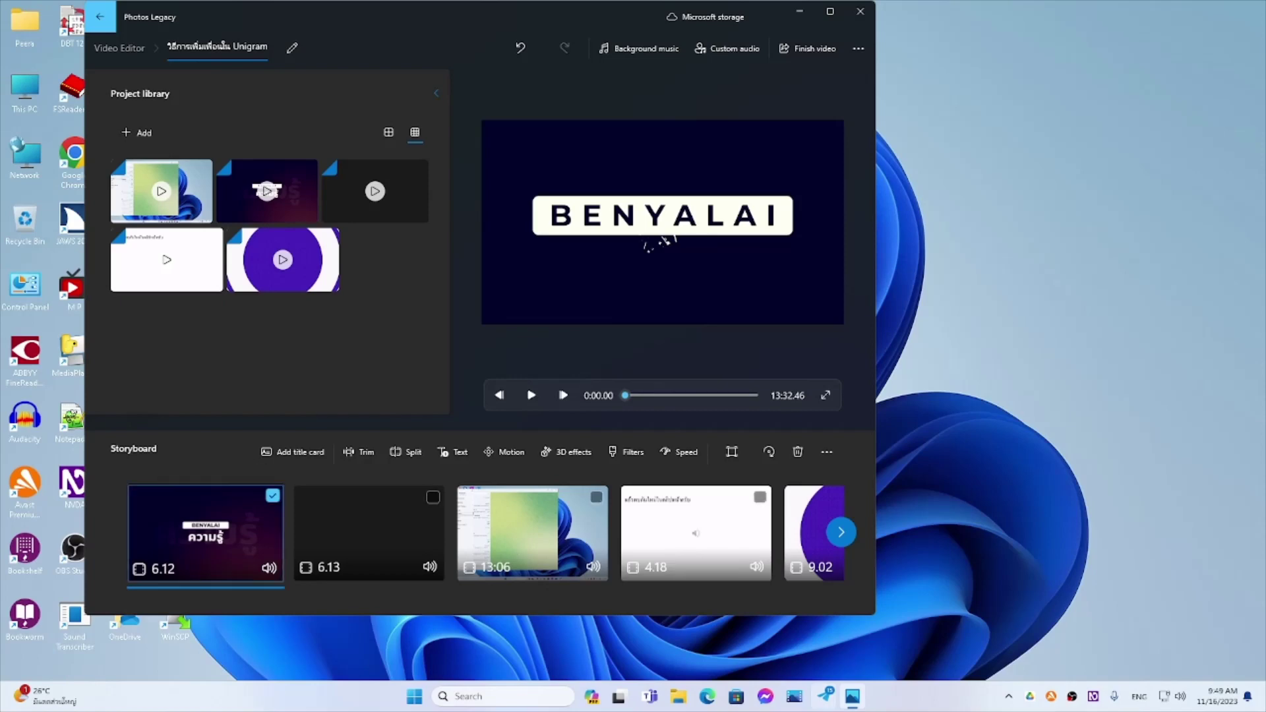
{"action": "key", "text": "shift+Tab"}
{"action": "key", "text": "shift+Tab"}
{"action": "key", "text": "shift+Tab"}
{"action": "key", "text": "shift+Tab"}
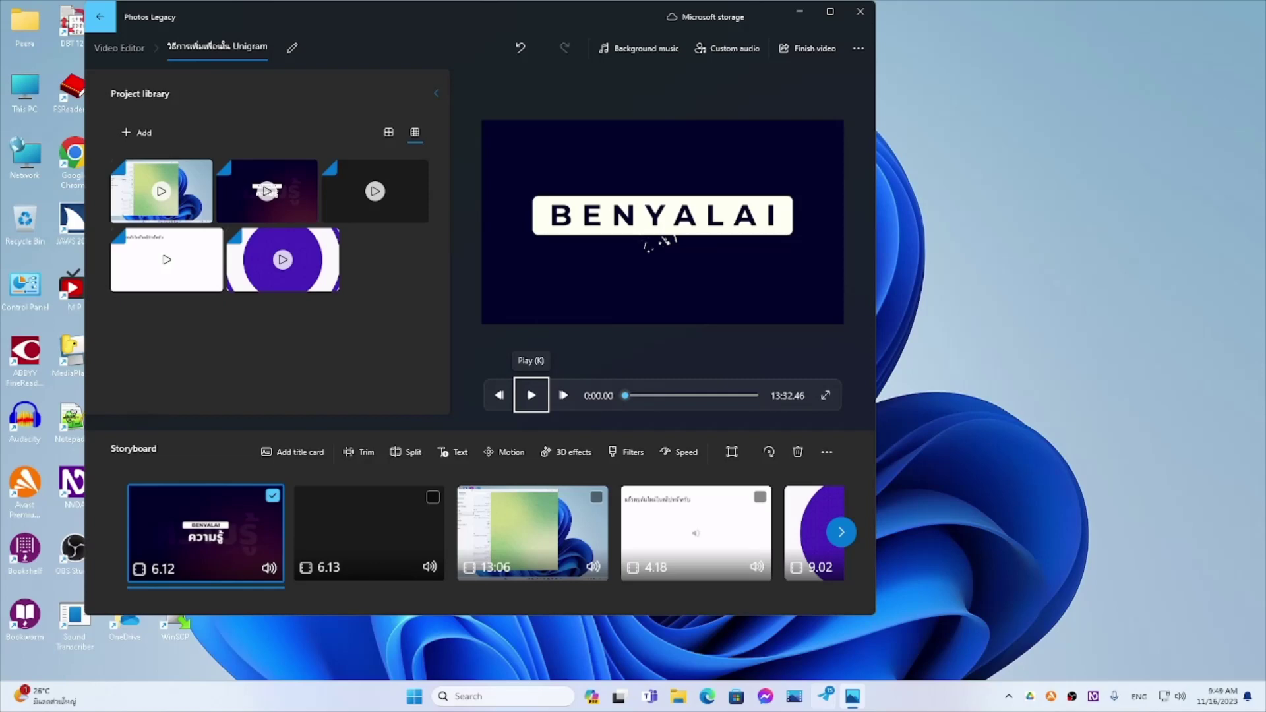
{"action": "key", "text": "space"}
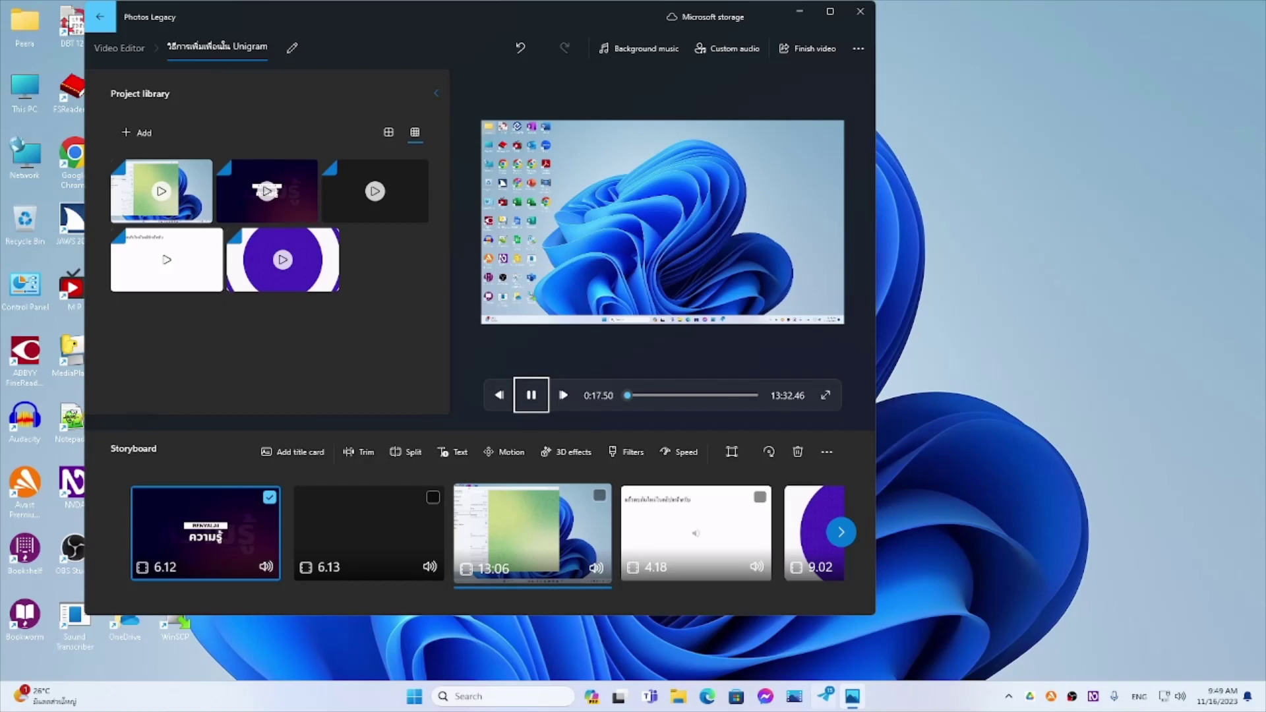
{"action": "key", "text": "space"}
Go from the recording to the closing clip 04แล้วพบกันใหม่ในคลิปหน้าครับ in the storyboard and add it to the selection
{"action": "key", "text": "shift+Tab"}
{"action": "key", "text": "shift+Tab"}
{"action": "key", "text": "Tab"}
{"action": "key", "text": "Tab"}
{"action": "key", "text": "Tab"}
{"action": "key", "text": "Tab"}
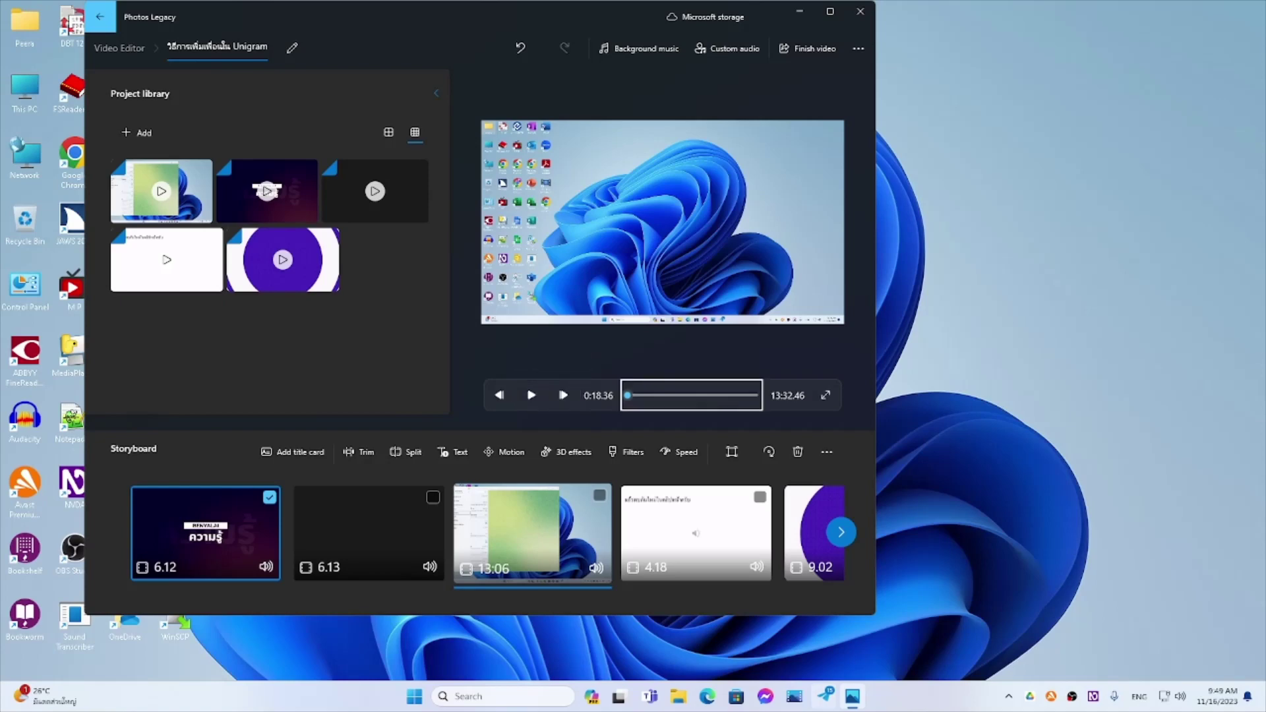
{"action": "key", "text": "Tab"}
{"action": "key", "text": "Tab"}
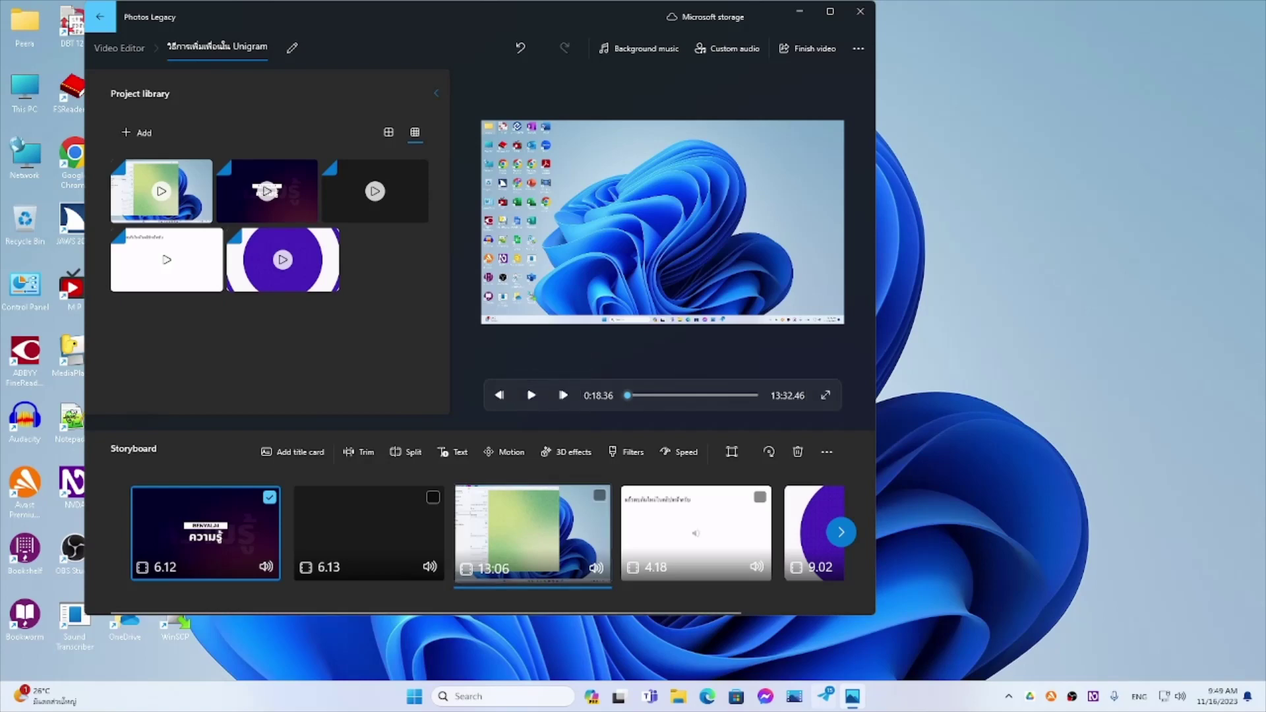
{"action": "key", "text": "Right"}
{"action": "key", "text": "space"}
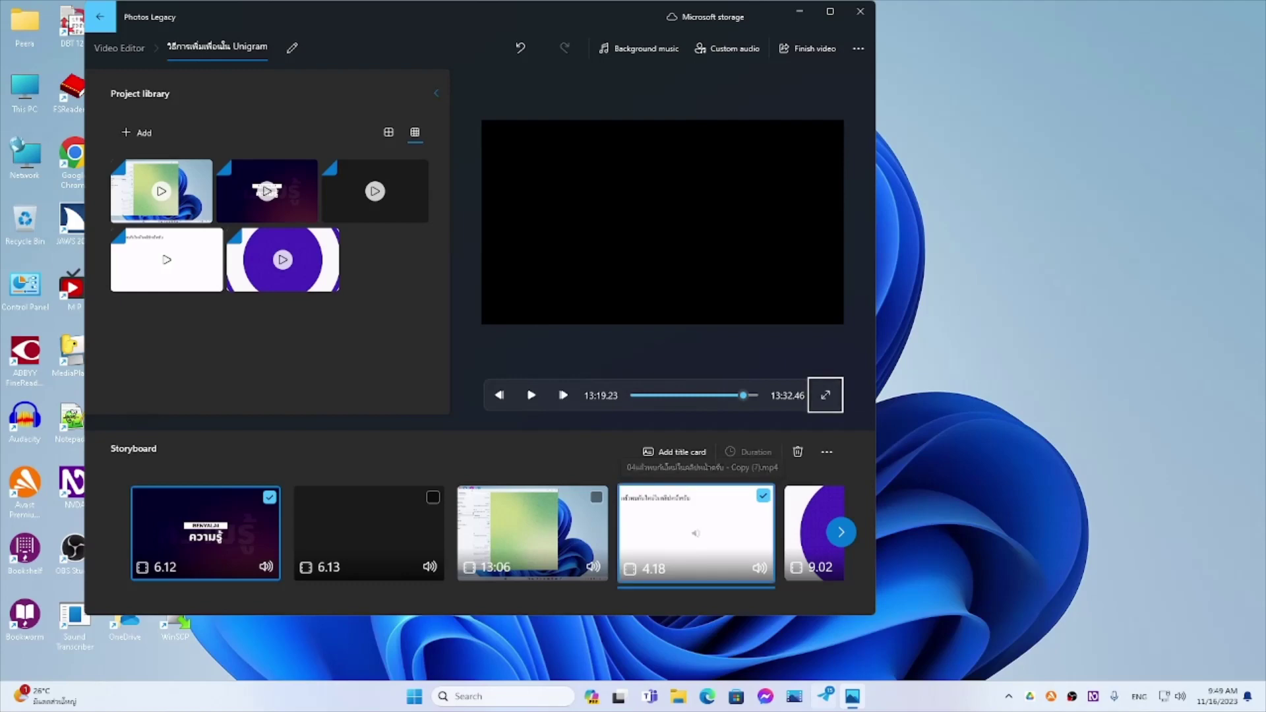
Move the playhead back to 12:59.73, near the end of the recording clip, and play from there
{"action": "key", "text": "shift+Tab"}
{"action": "key", "text": "Left"}
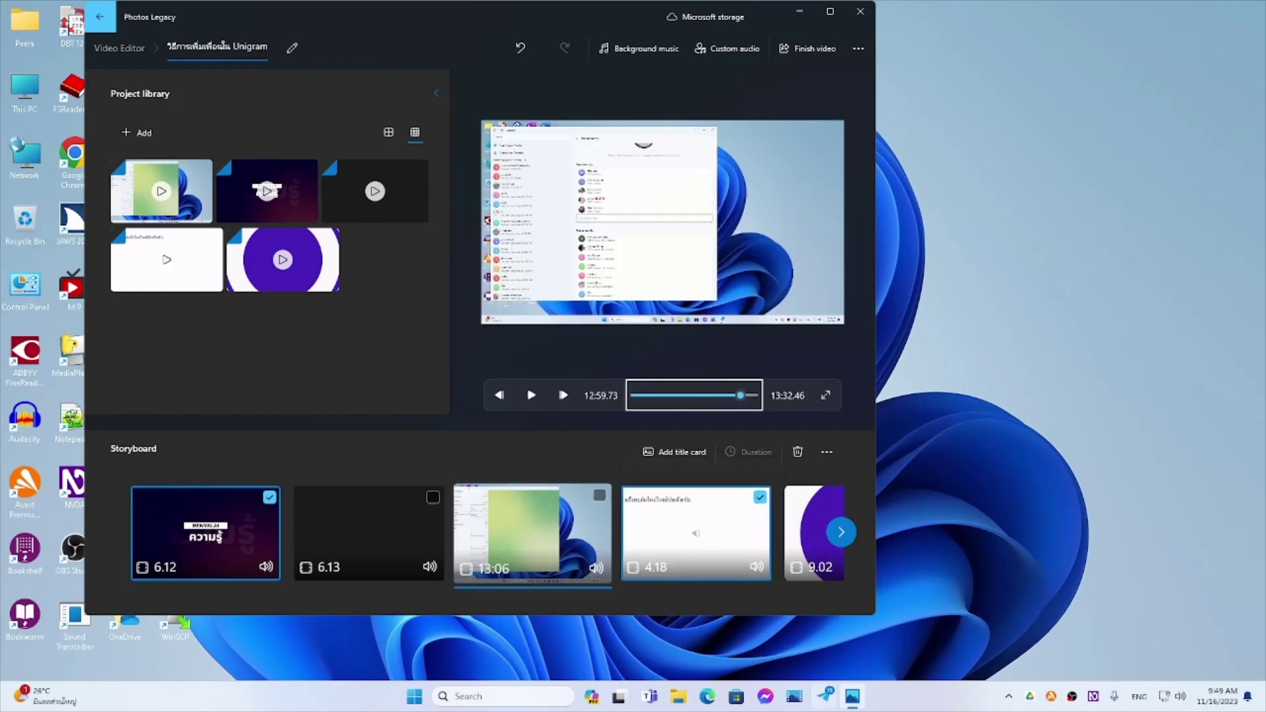
{"action": "key", "text": "shift+Tab"}
{"action": "key", "text": "shift+Tab"}
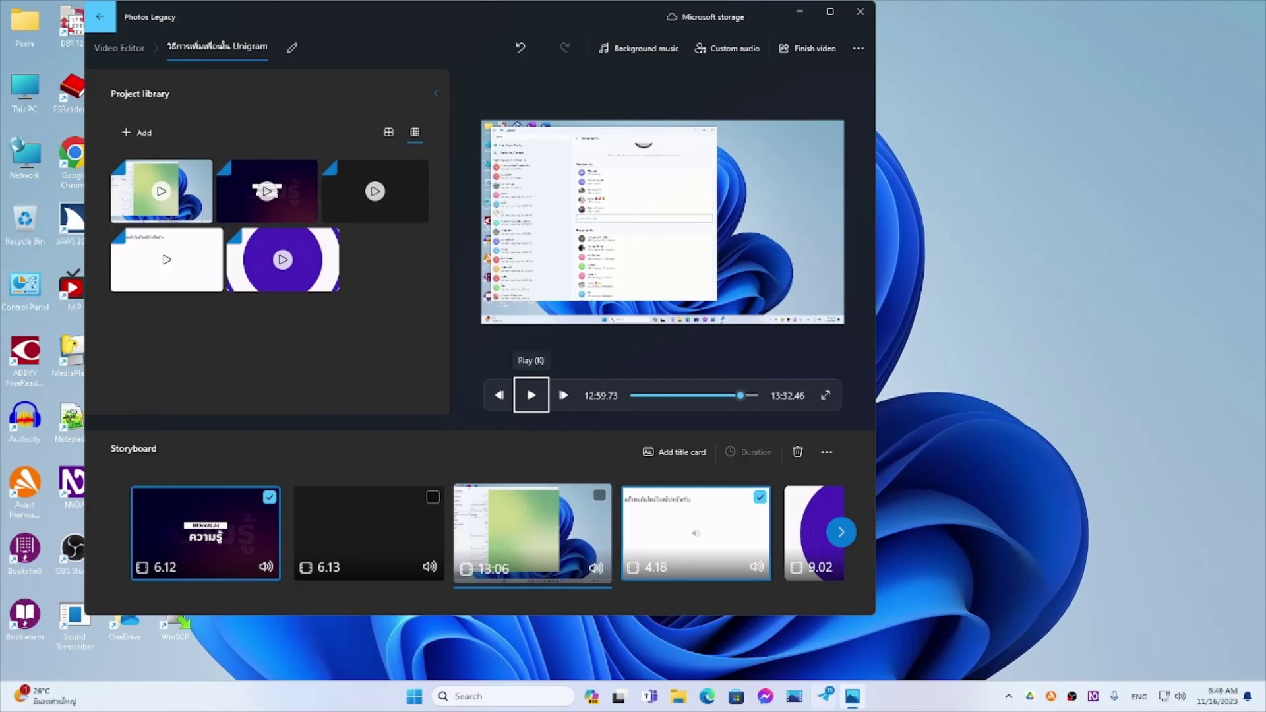
{"action": "key", "text": "space"}
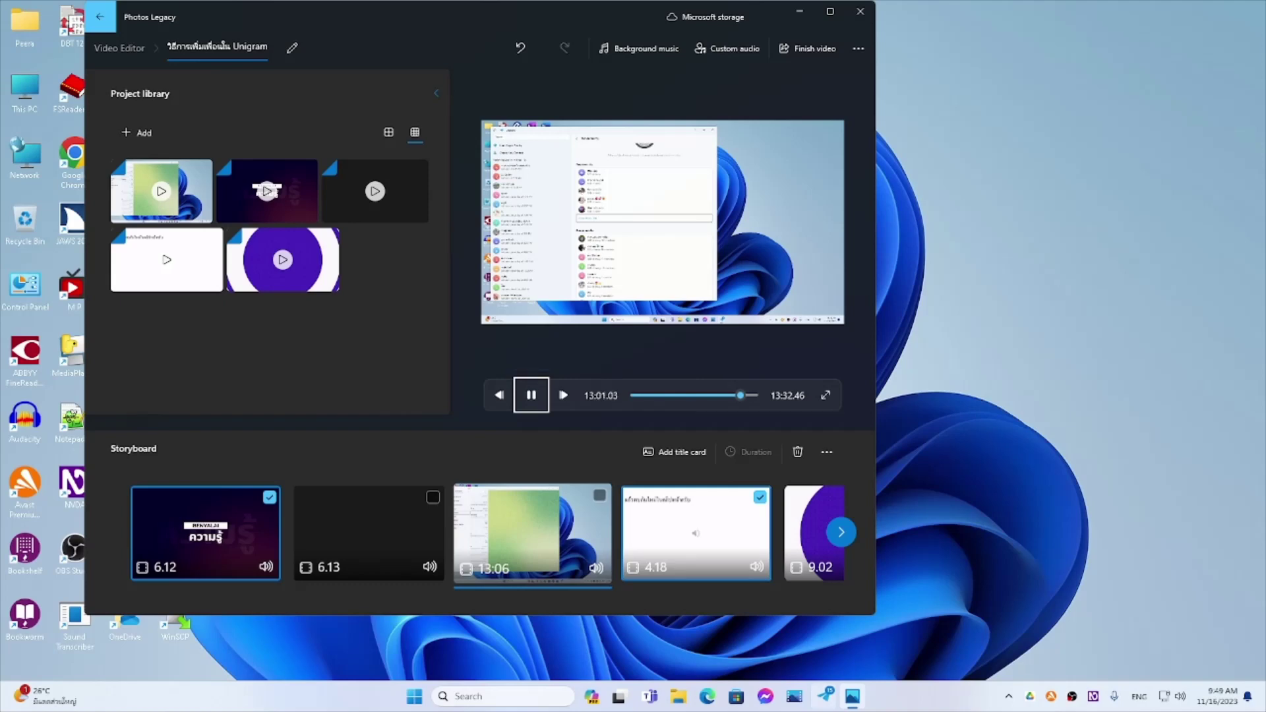